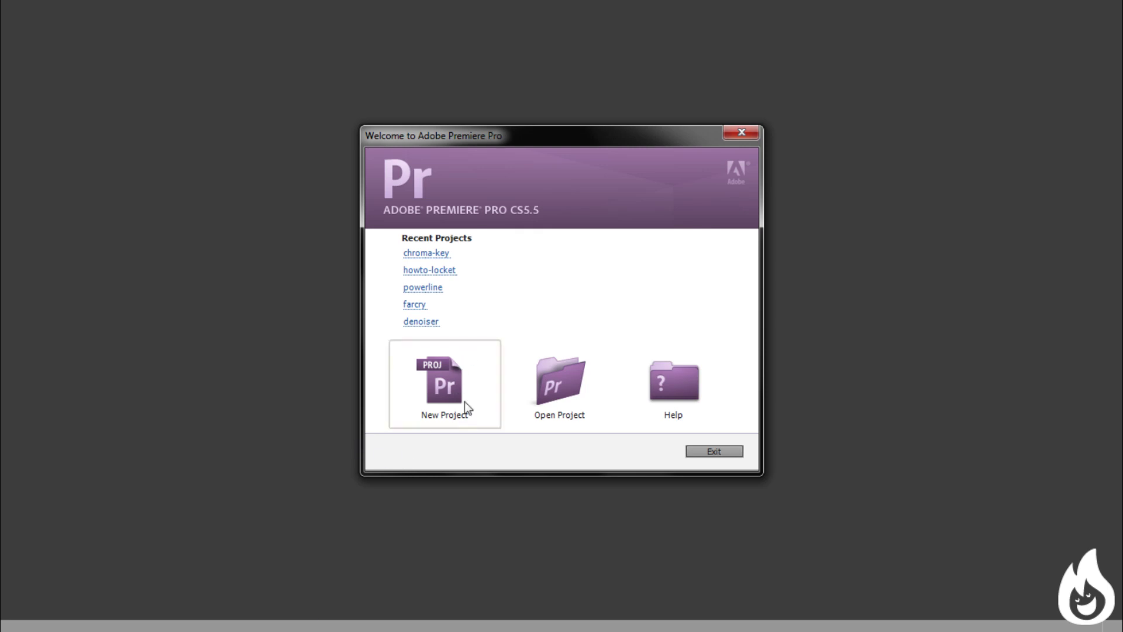
Create project 'chroma-keyd' with an HDV 1080p30 sequence named 'chroma-key'
left_click(451, 385)
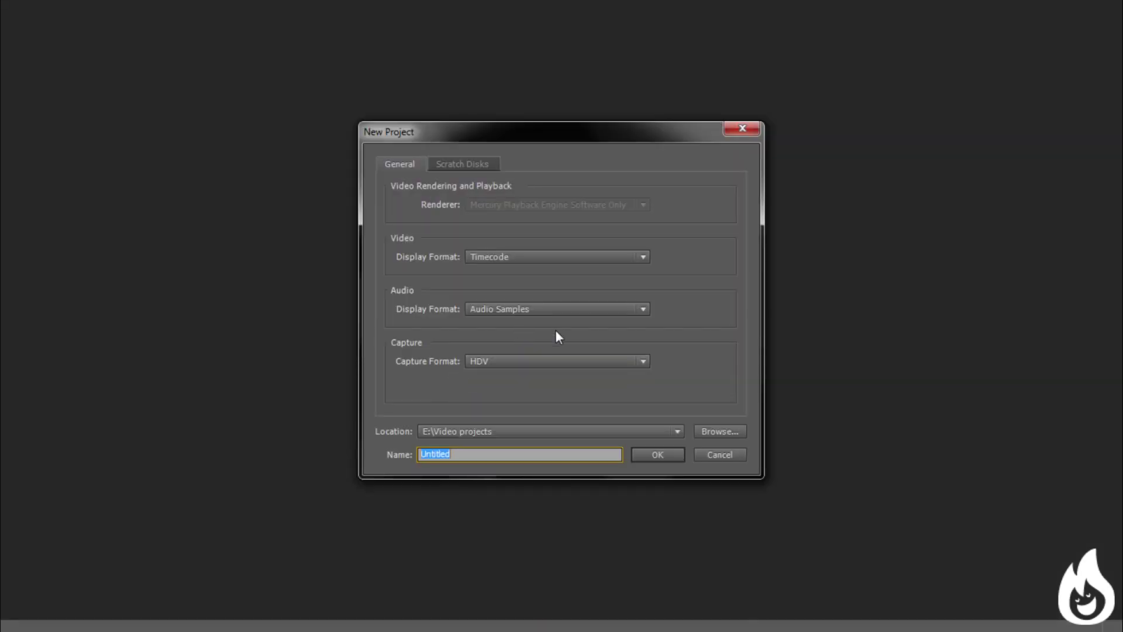
type("chroma-keyd")
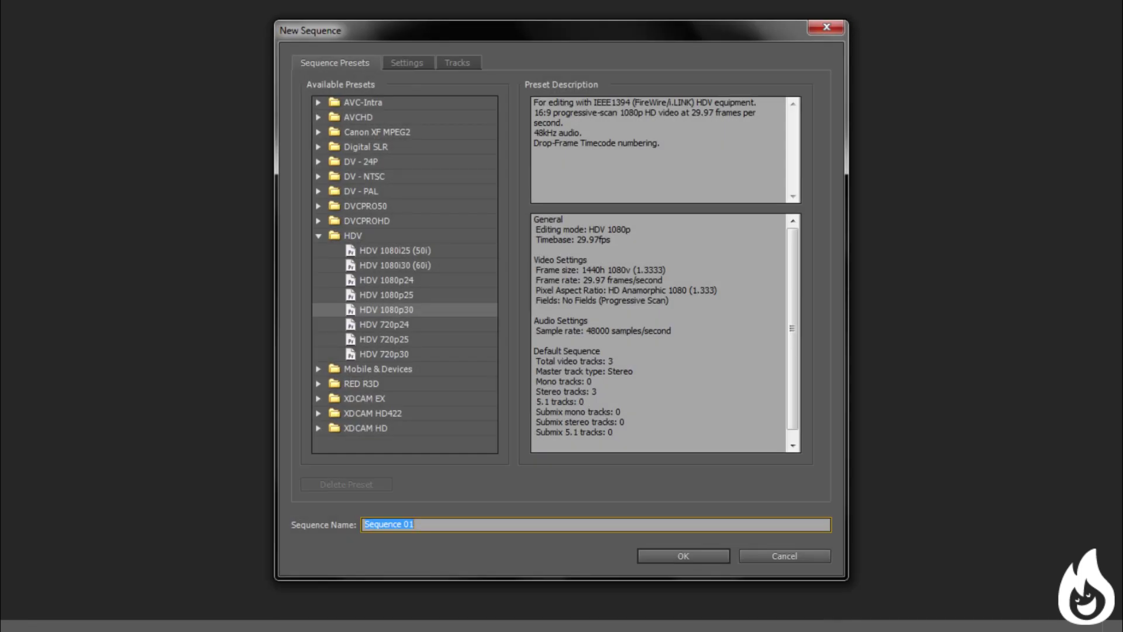
type("chroma-key")
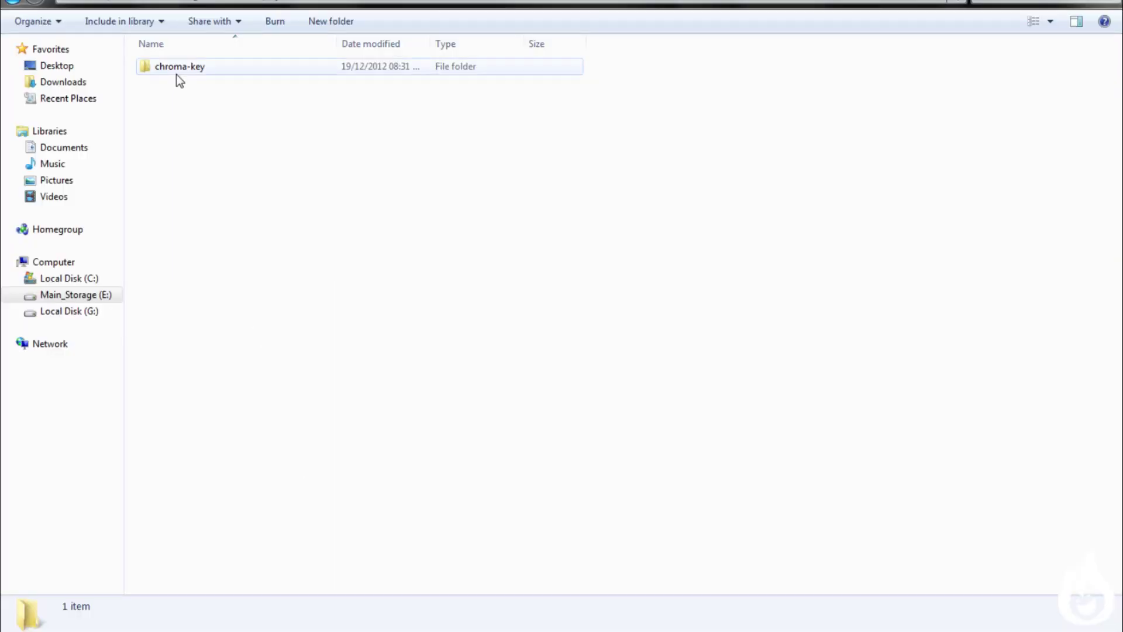
From chroma-key > footage, drag 00193_metro_cop_dancing_hl2_gs.mp4 into Premiere's Project panel
double_click(173, 75)
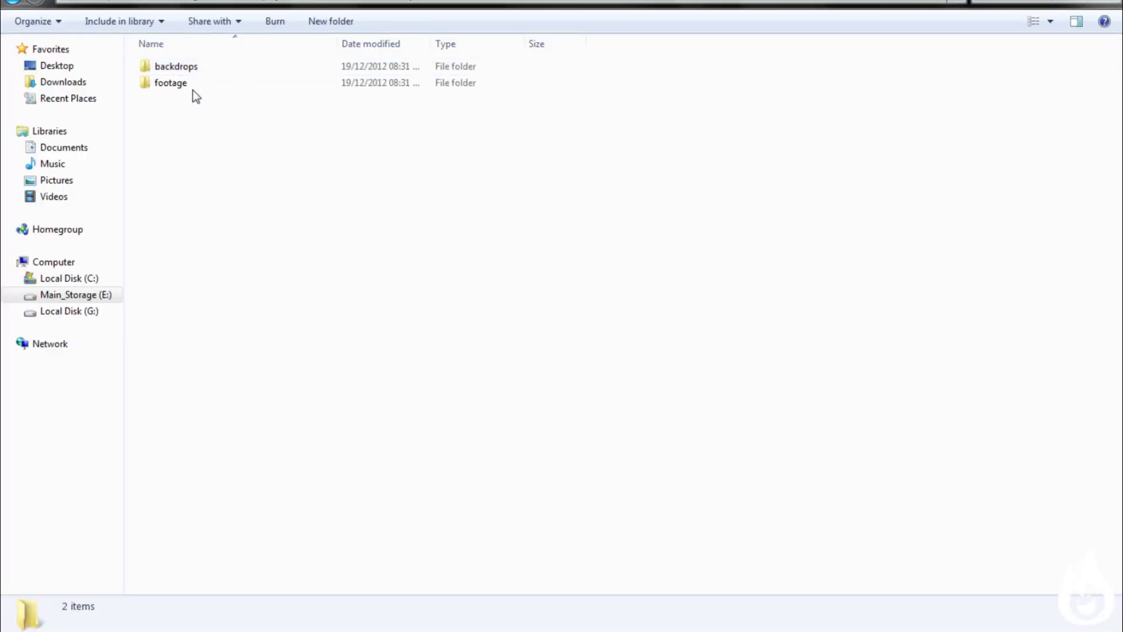
double_click(189, 86)
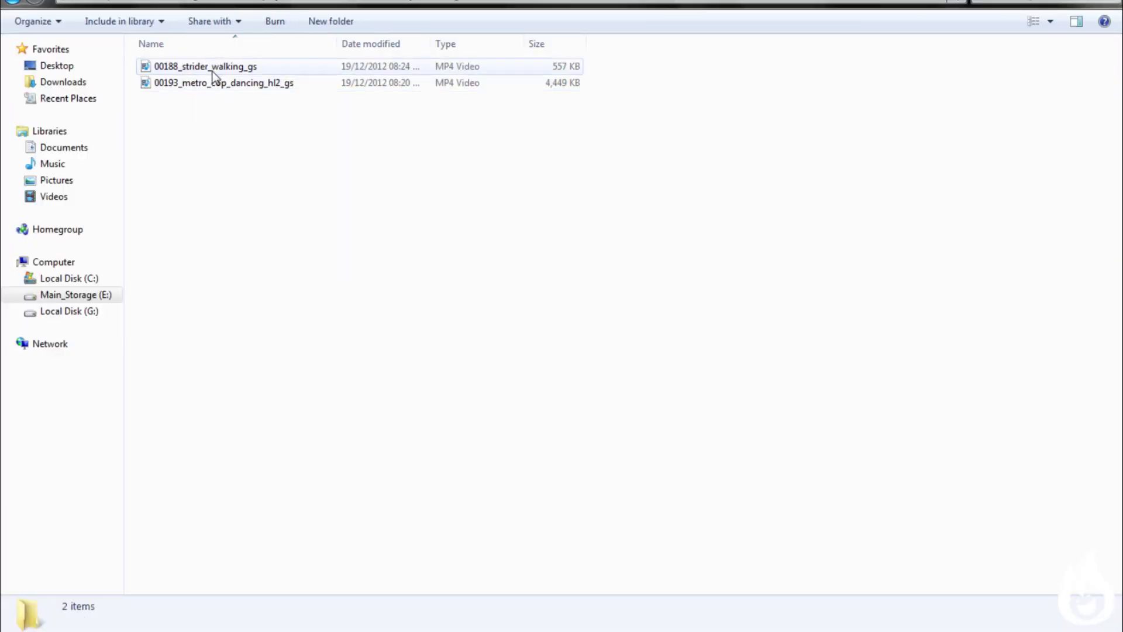
left_click(213, 72)
left_click(205, 83)
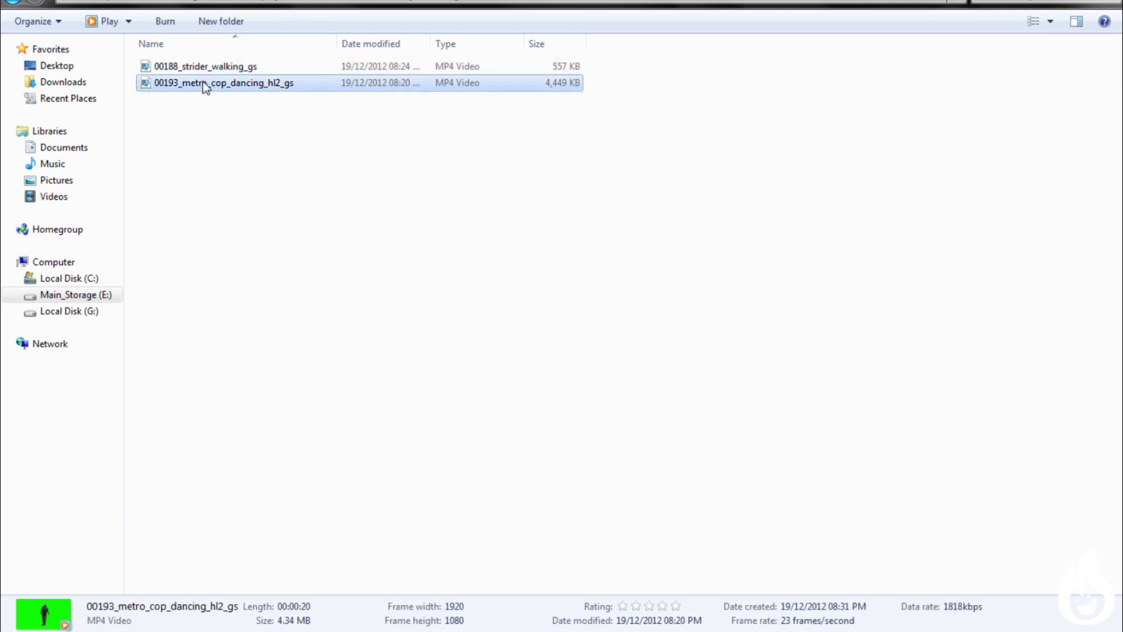
left_click(205, 69)
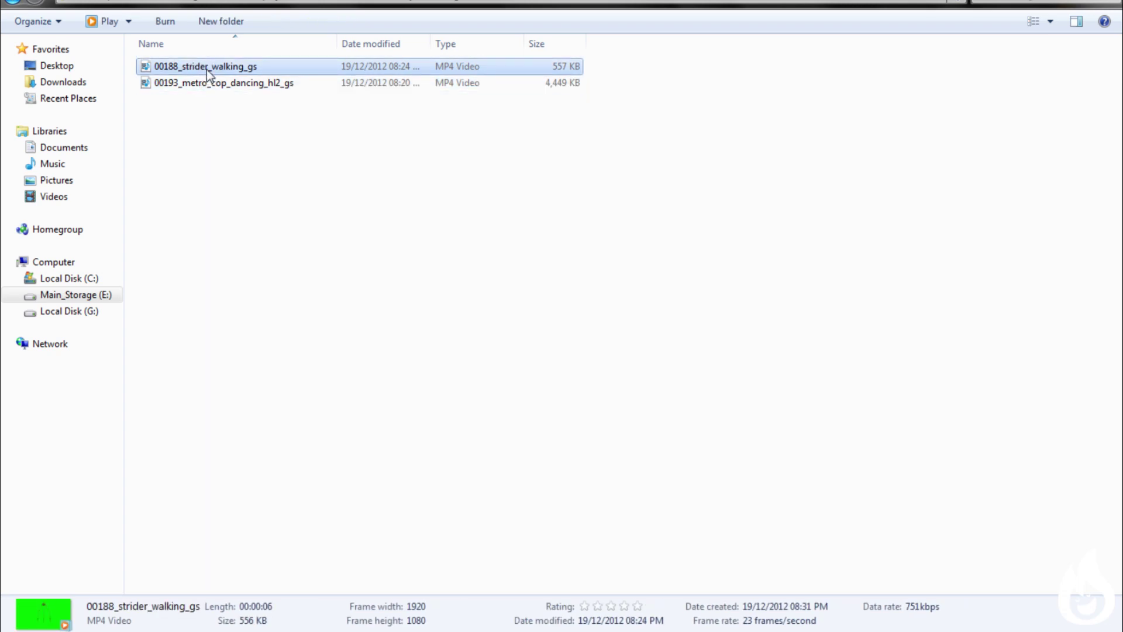
left_click(207, 82)
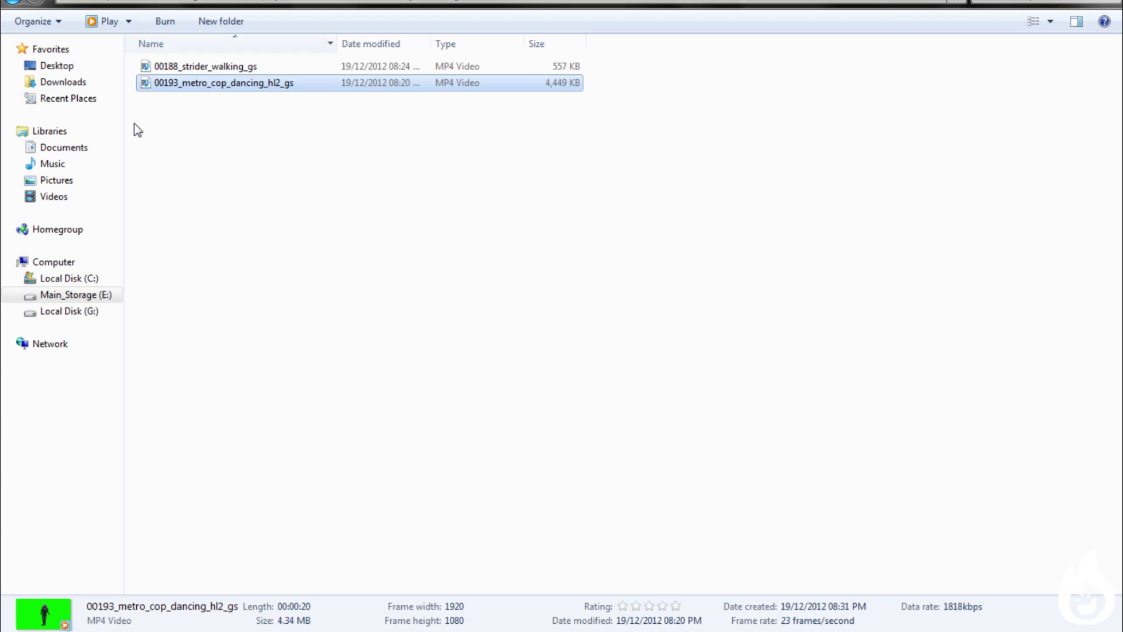
left_click_drag(161, 87, 166, 236)
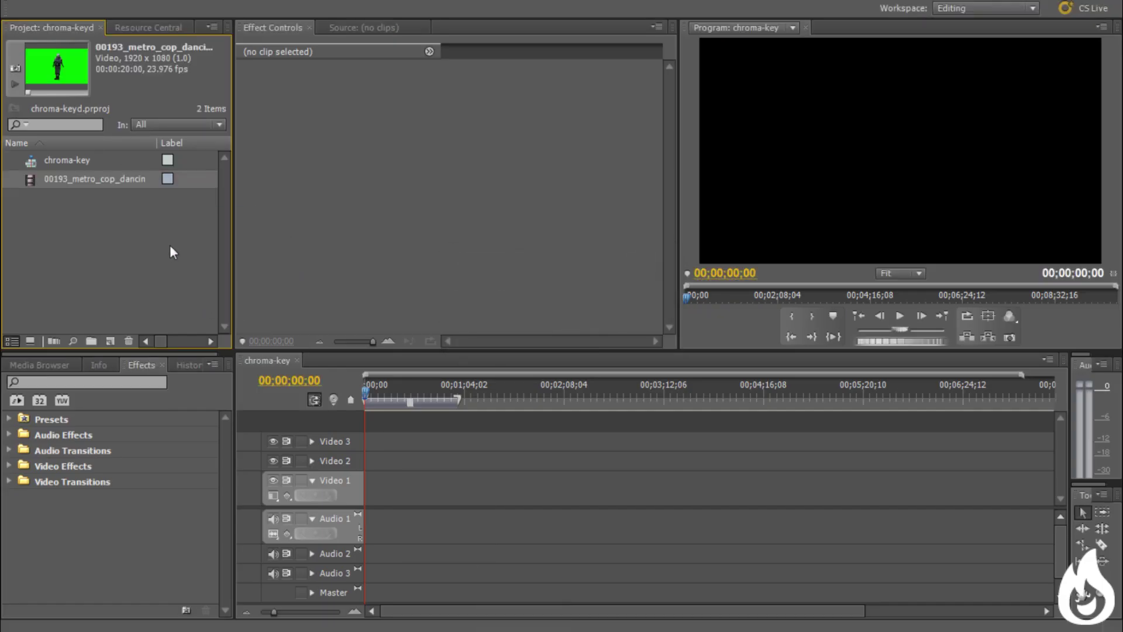
Place the 00193 metro cop clip on Video 1 and play back the green-screen footage
left_click_drag(94, 178, 379, 486)
left_click_drag(274, 612, 284, 612)
left_click(901, 314)
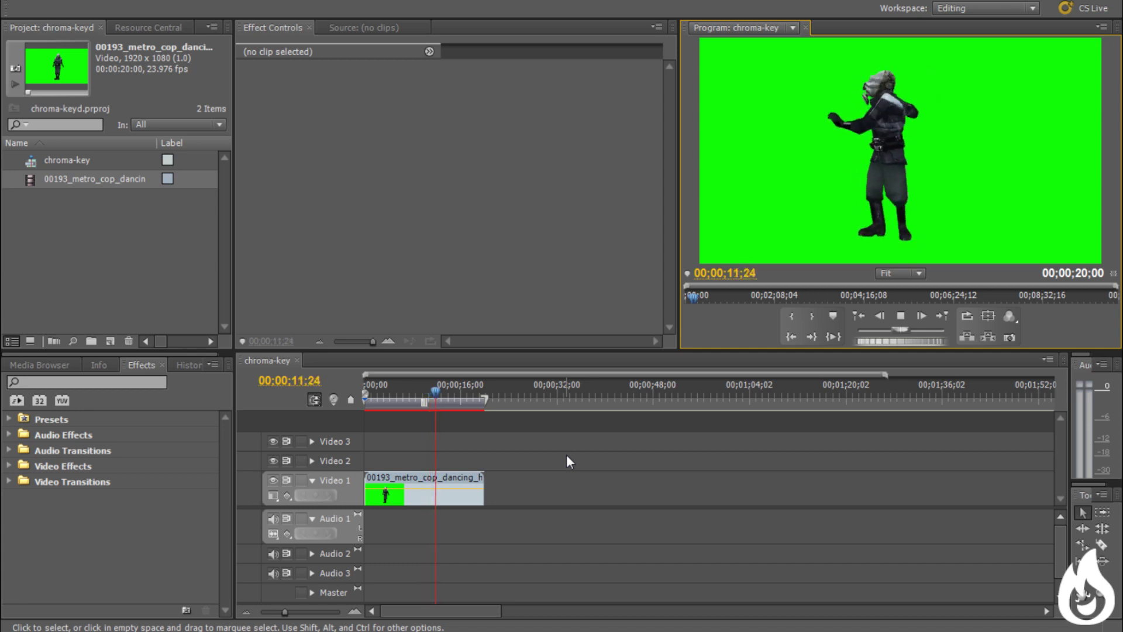
key("space")
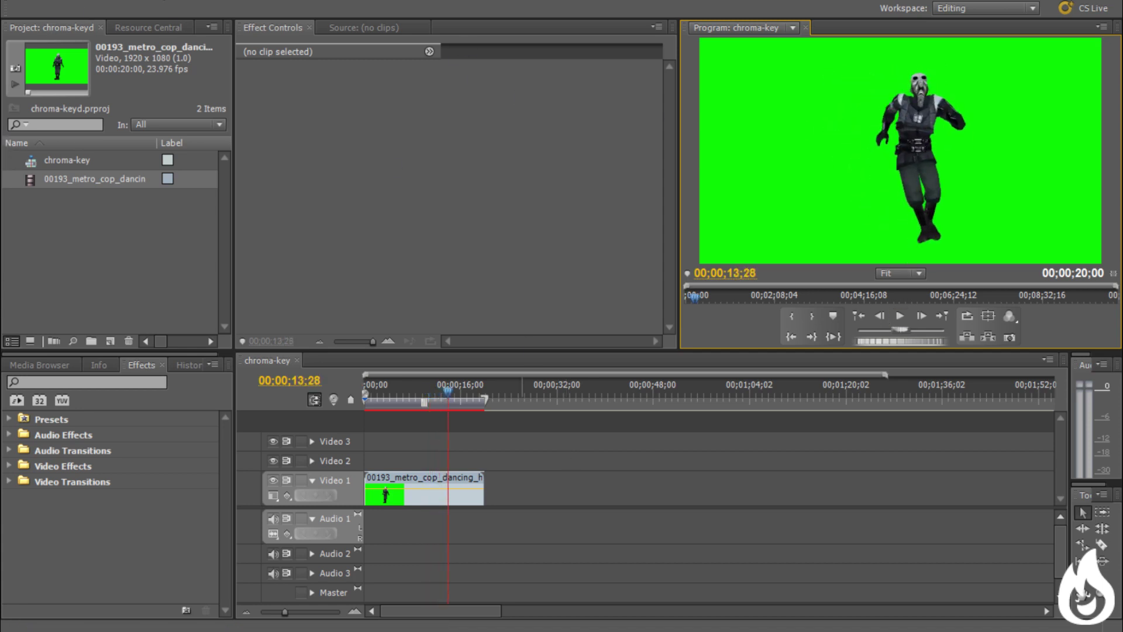
Show the Effects panel and expand Video Effects > Keying
left_click(253, 0)
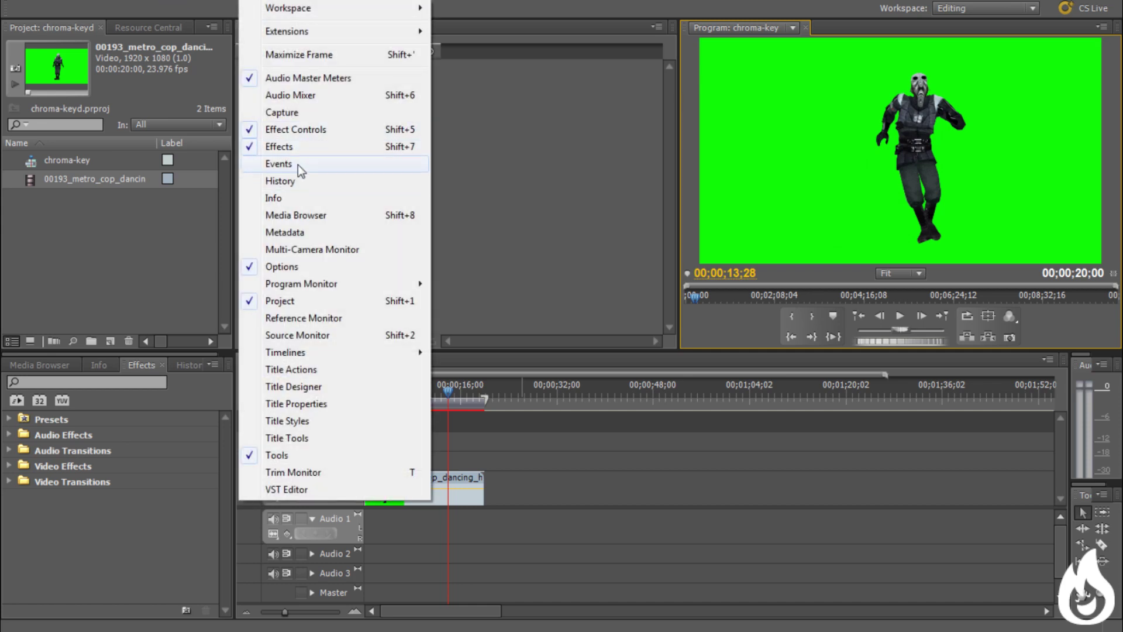
left_click(309, 146)
left_click(26, 381)
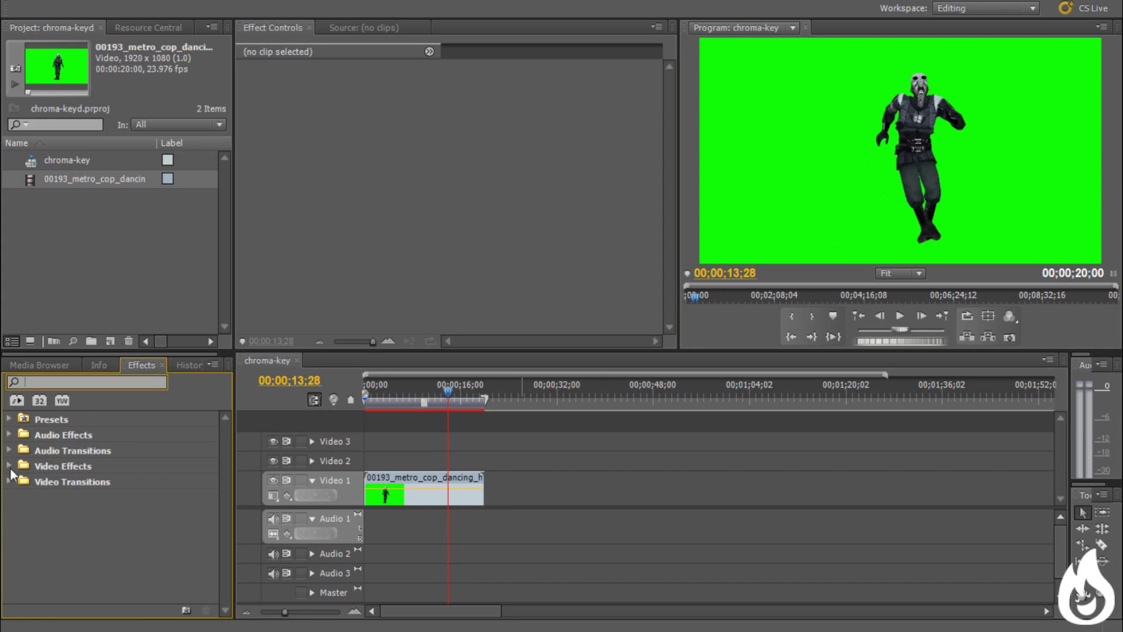
left_click(9, 466)
scroll(61, 480, "down", 2)
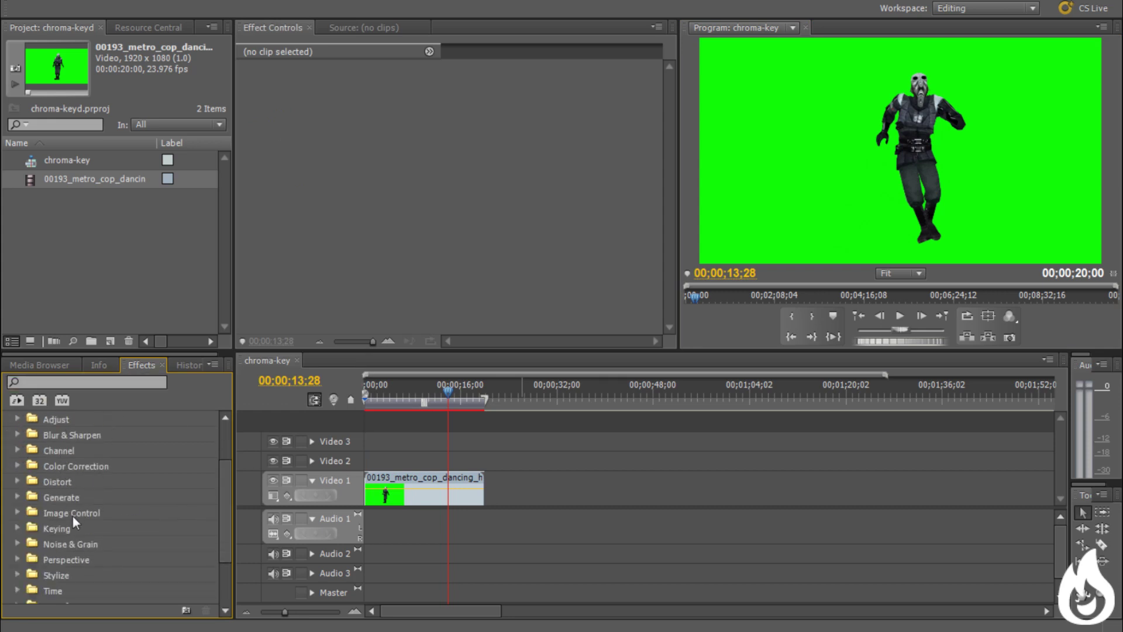
left_click(16, 528)
scroll(91, 496, "down", 4)
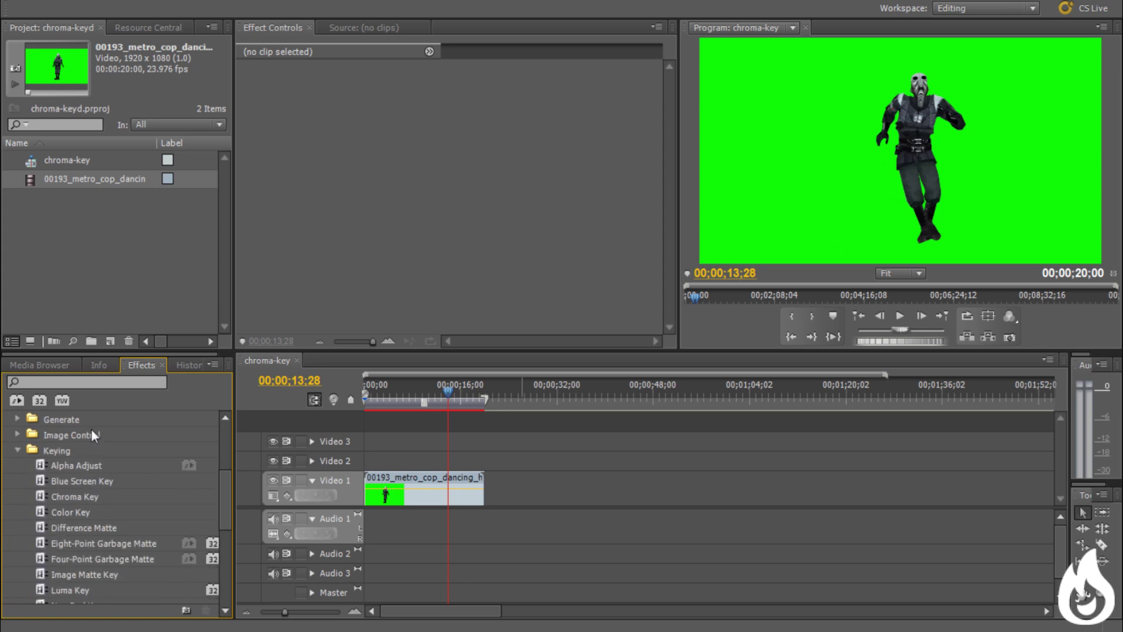
scroll(112, 483, "down", 1)
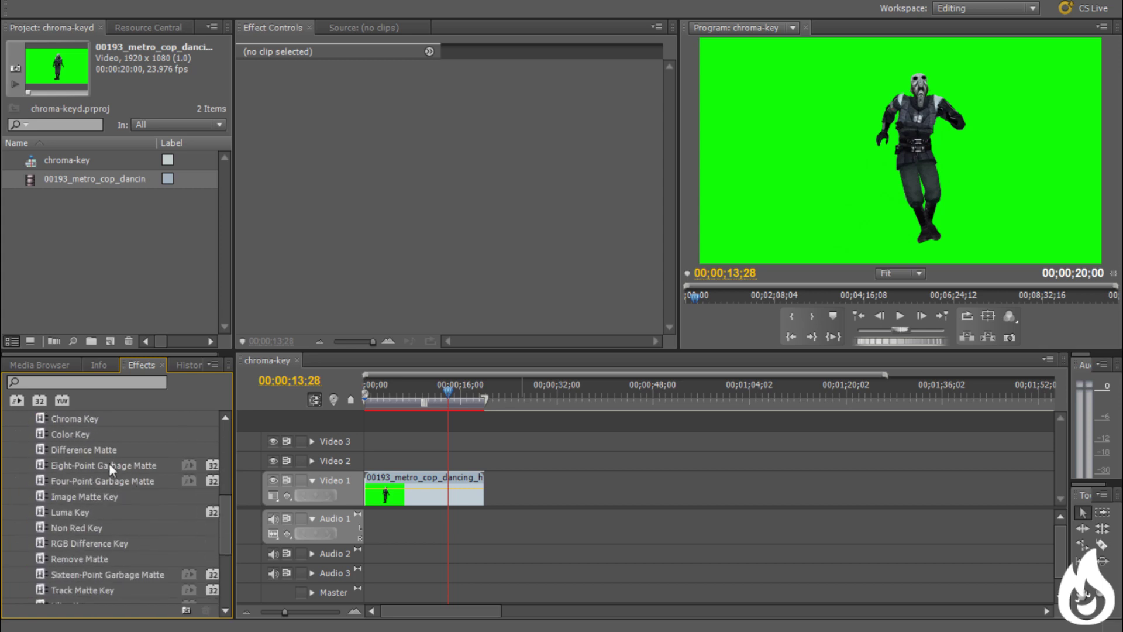
scroll(114, 430, "up", 1)
Drag Chroma Key onto the dancing clip in Effect Controls
left_click(76, 435)
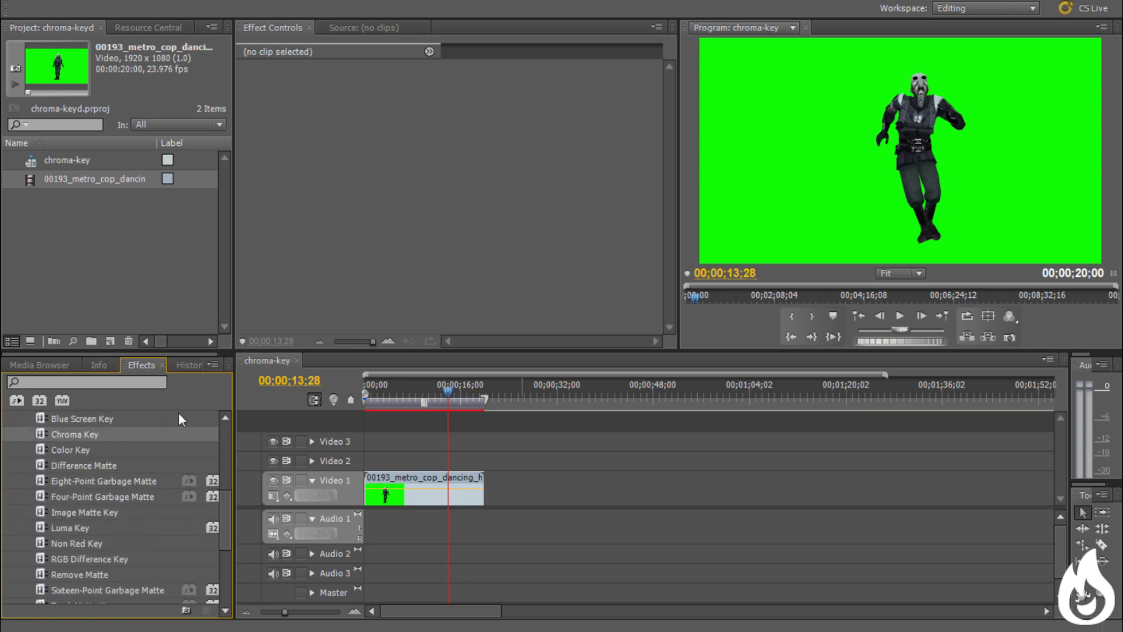
left_click(398, 496)
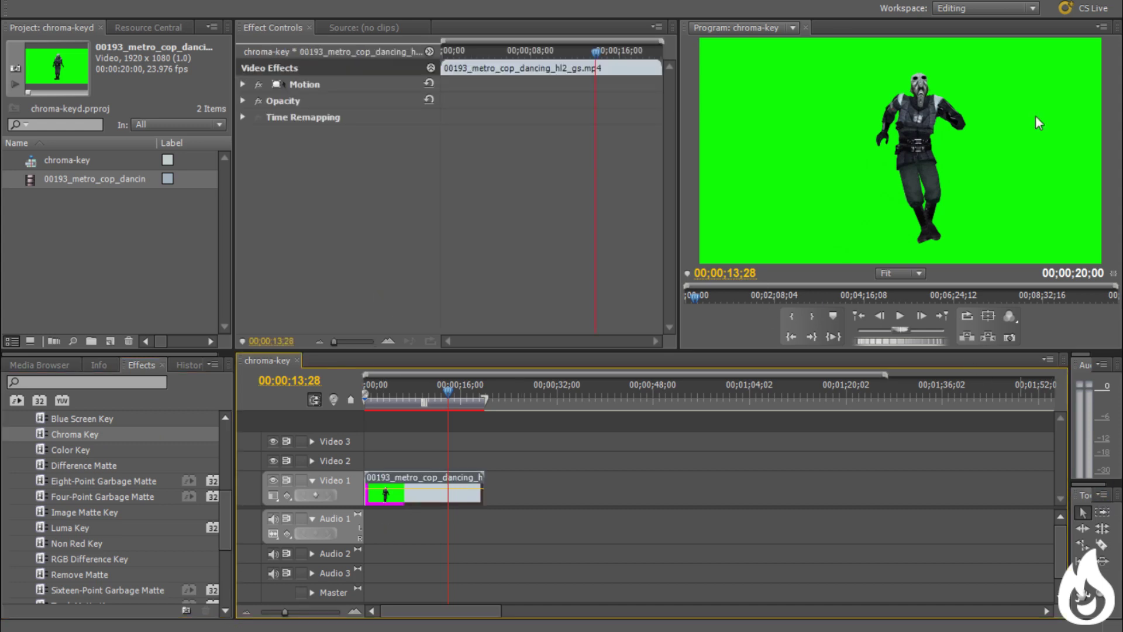
left_click(66, 434)
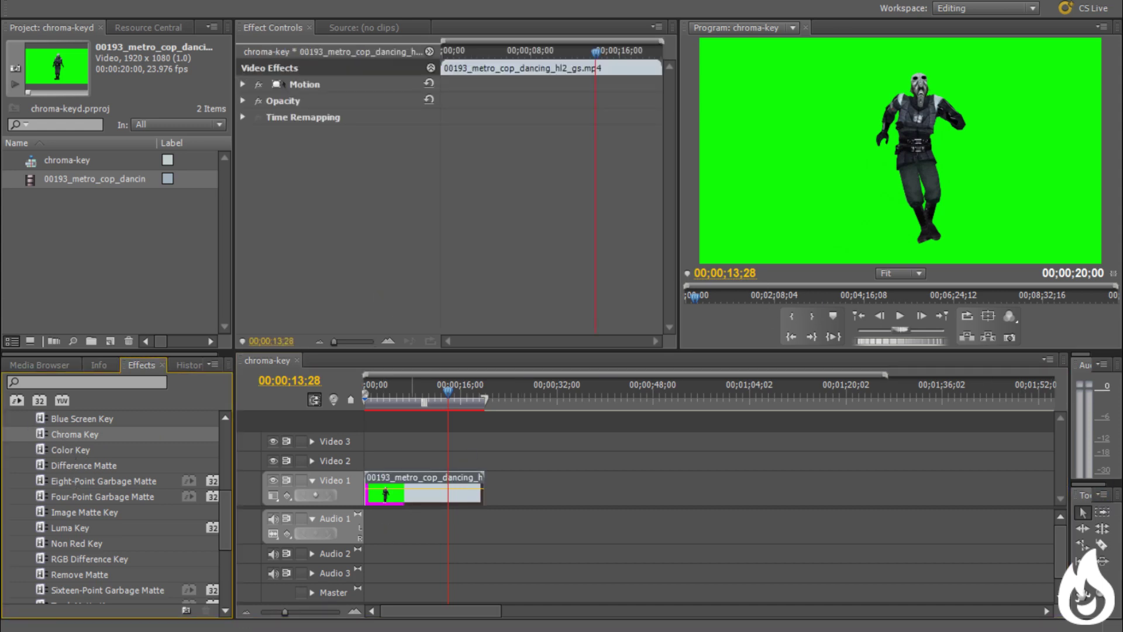
left_click_drag(65, 434, 427, 499)
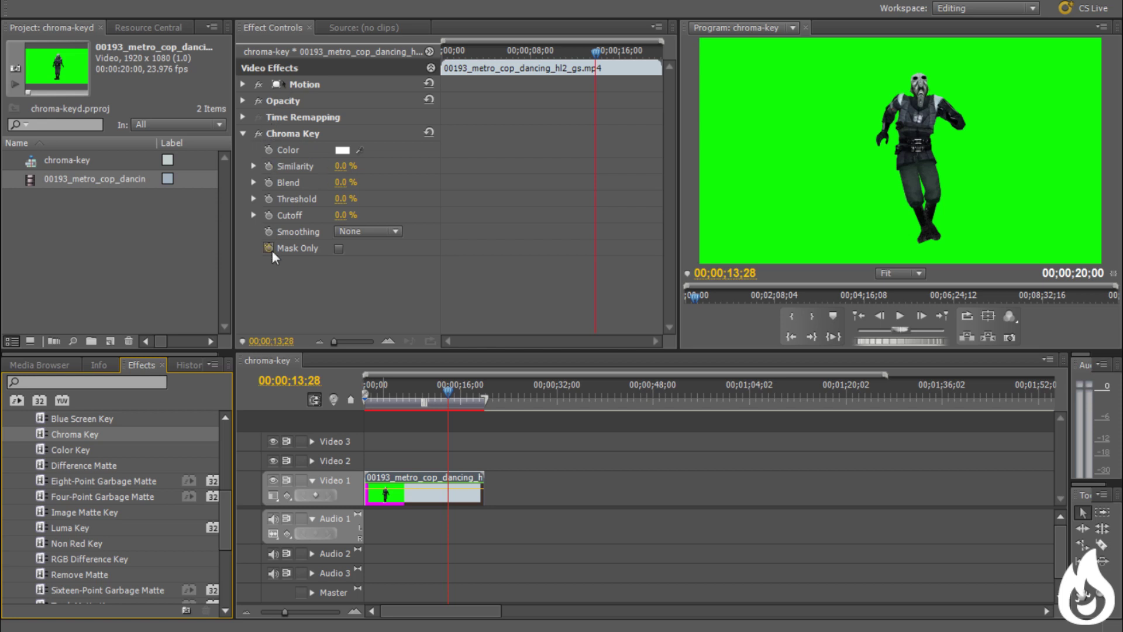
left_click(242, 137)
Sample the green background as Chroma Key's key color and raise Similarity to 100%
left_click(243, 135)
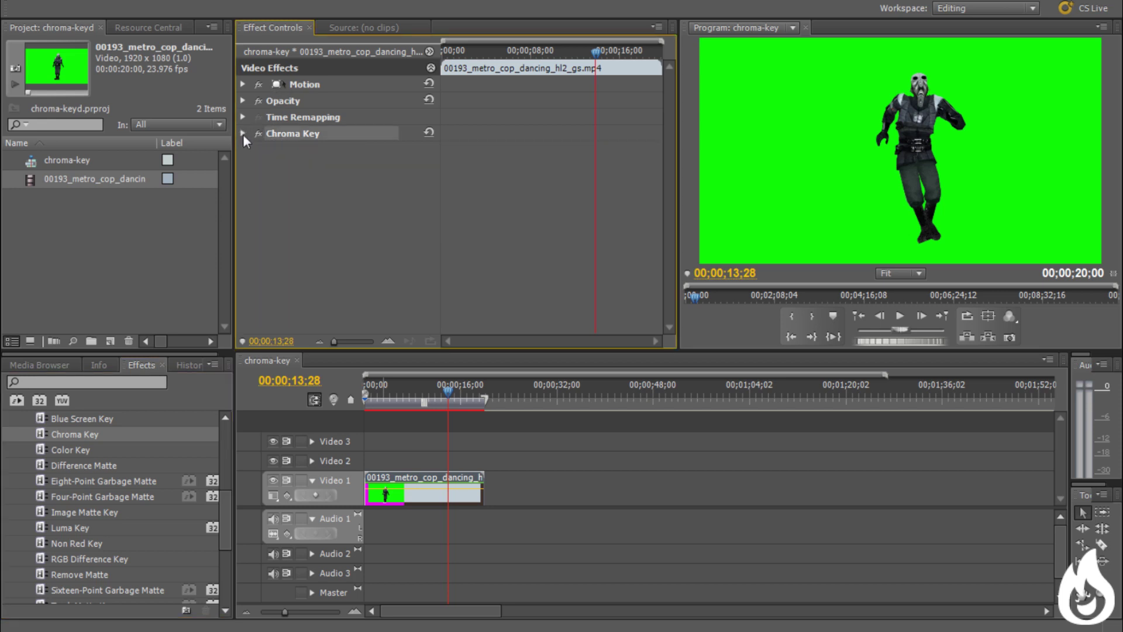
left_click(244, 136)
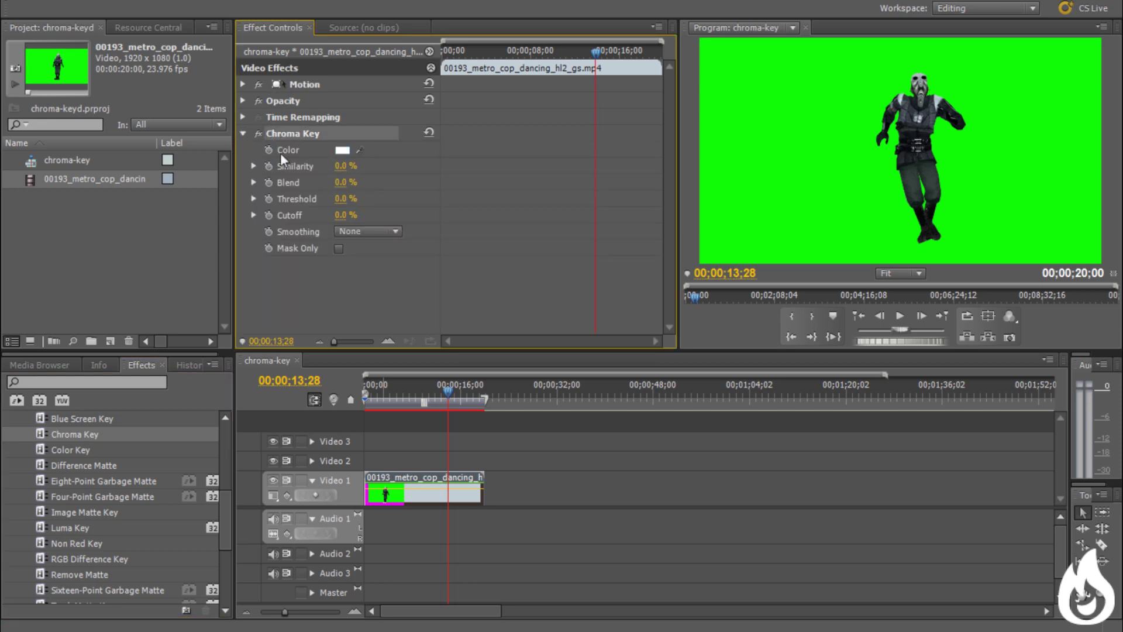
left_click(360, 150)
left_click(823, 97)
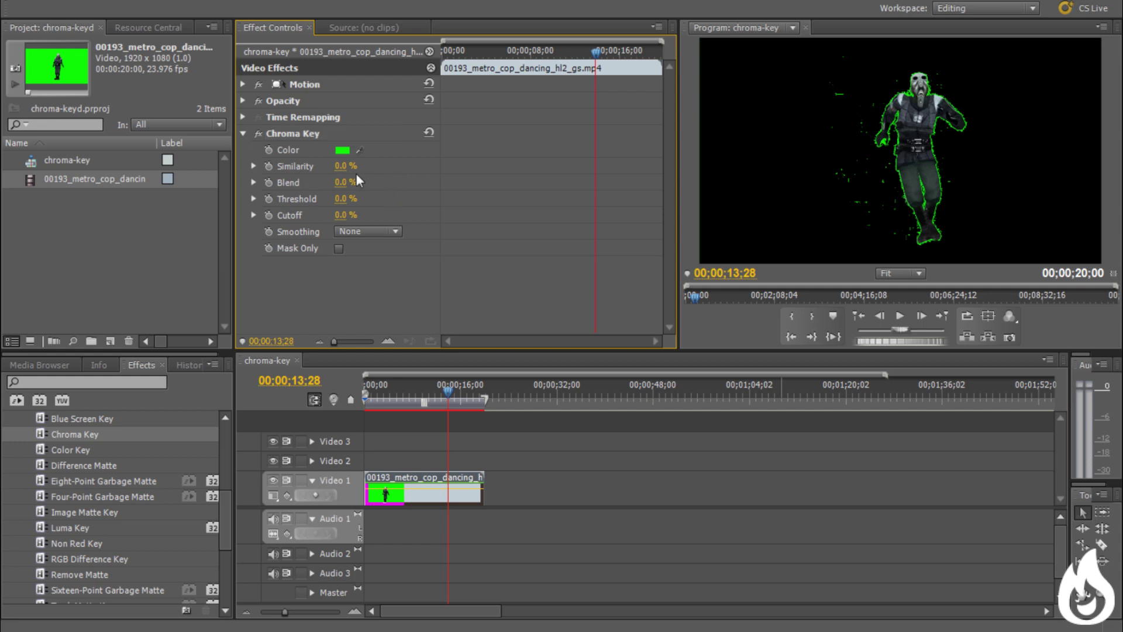
left_click_drag(340, 166, 397, 166)
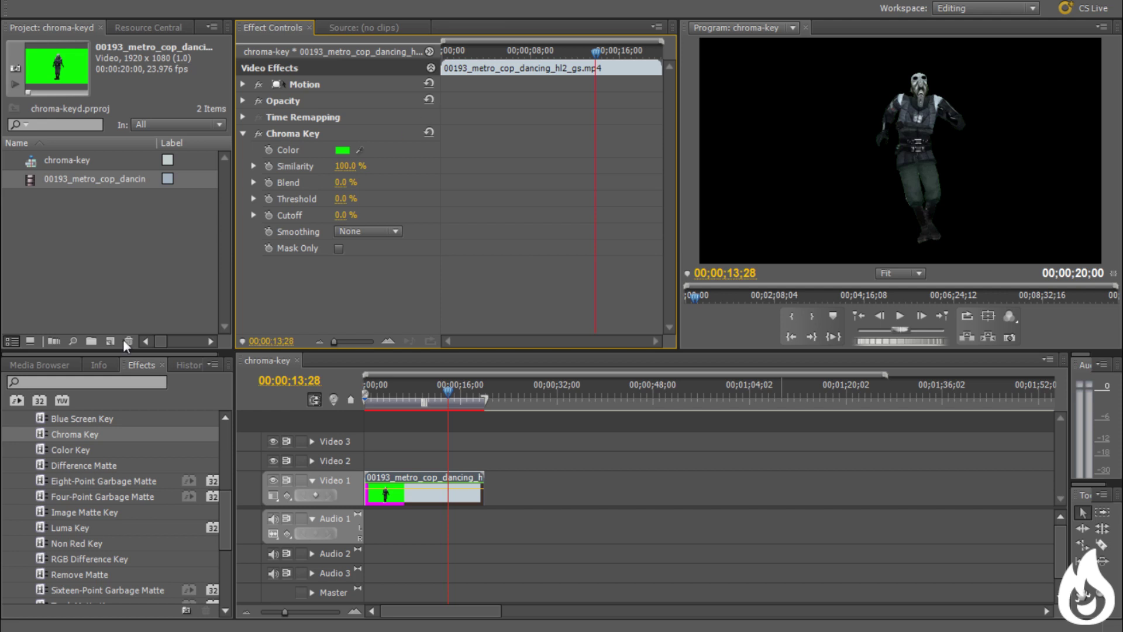
left_click(928, 145)
Nudge the keyed cop left in the Program monitor and move its clip to Video 3
left_click_drag(929, 146, 889, 139)
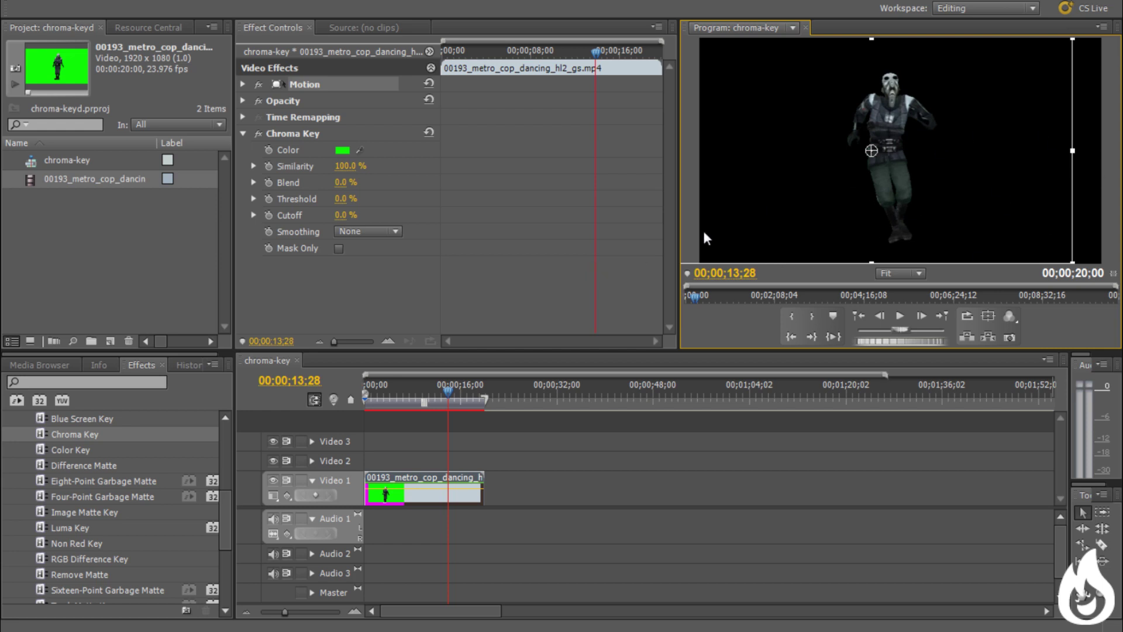
left_click(655, 241)
left_click(889, 142)
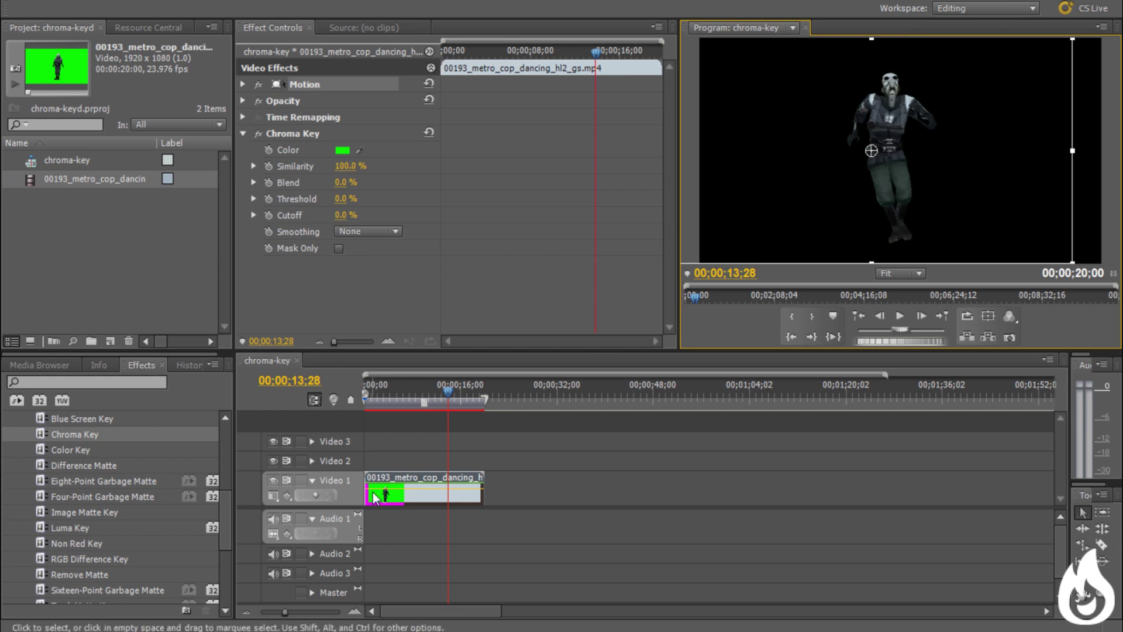
left_click_drag(413, 493, 395, 444)
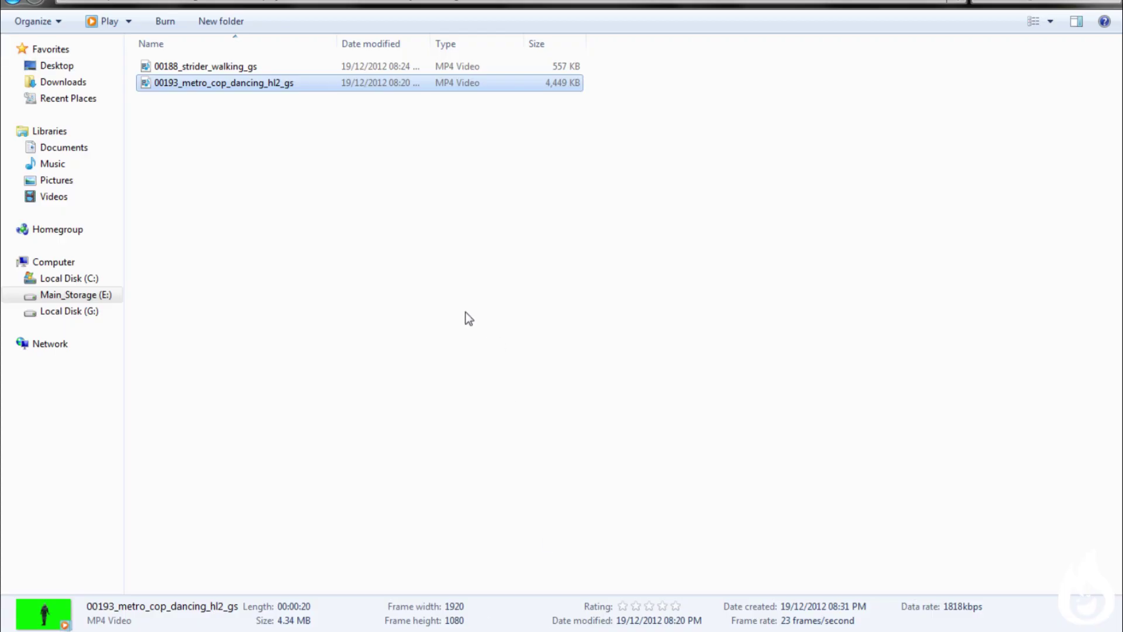
Go up to the backdrops folder and drag minecraft.jpg into the Project panel
key("BackSpace")
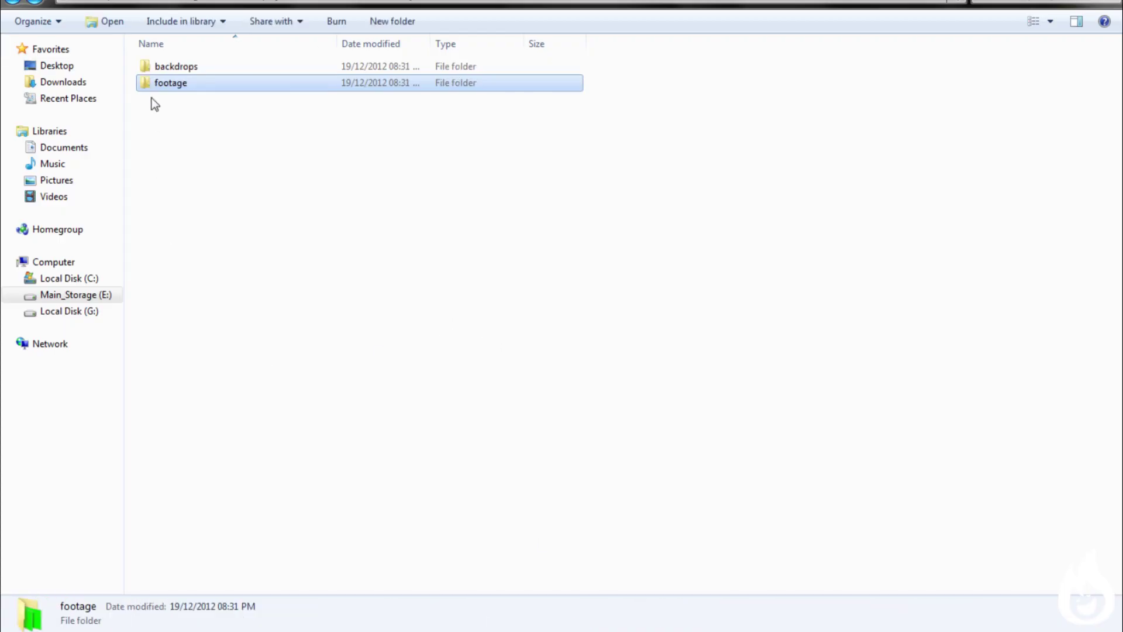
double_click(181, 69)
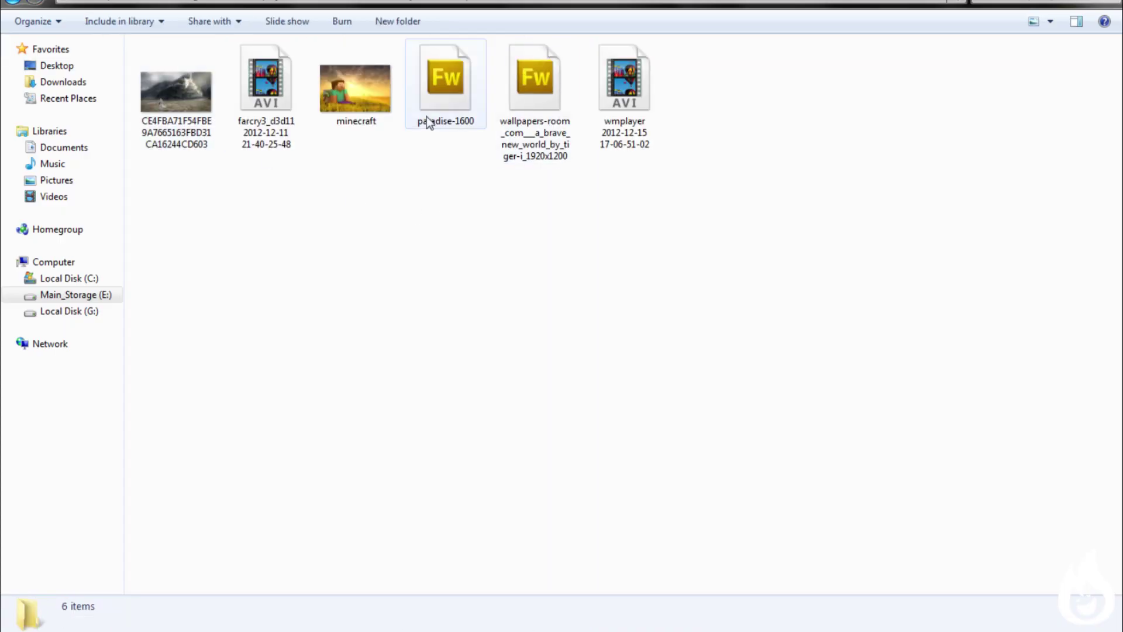
left_click_drag(366, 93, 122, 296)
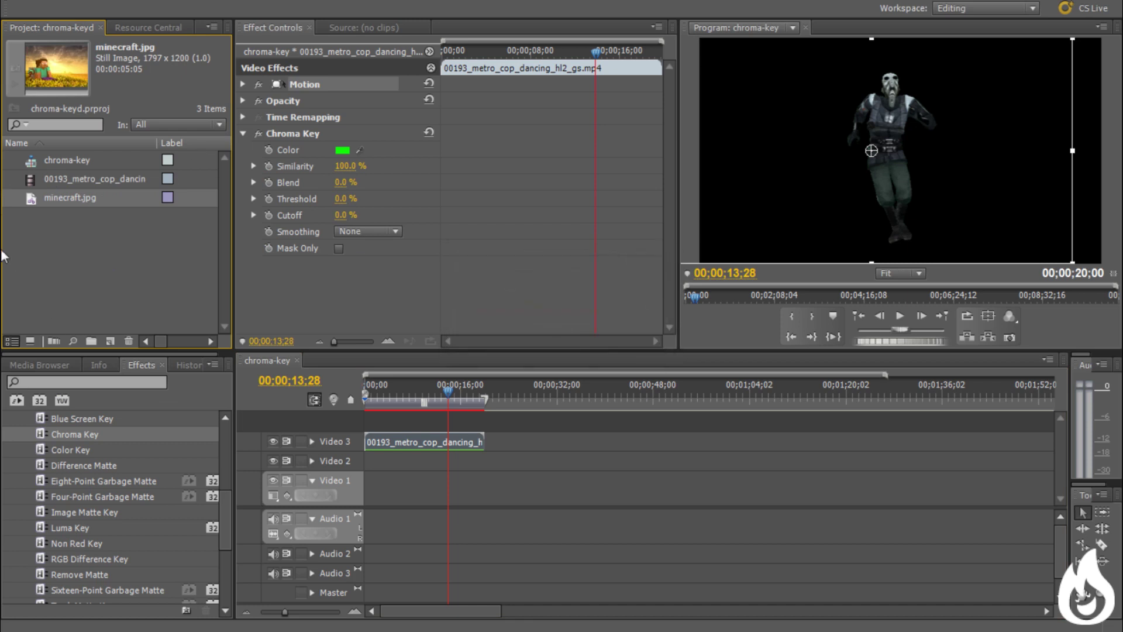
Lay minecraft.jpg on Video 1, extended to the end of the cop clip
left_click_drag(57, 199, 371, 478)
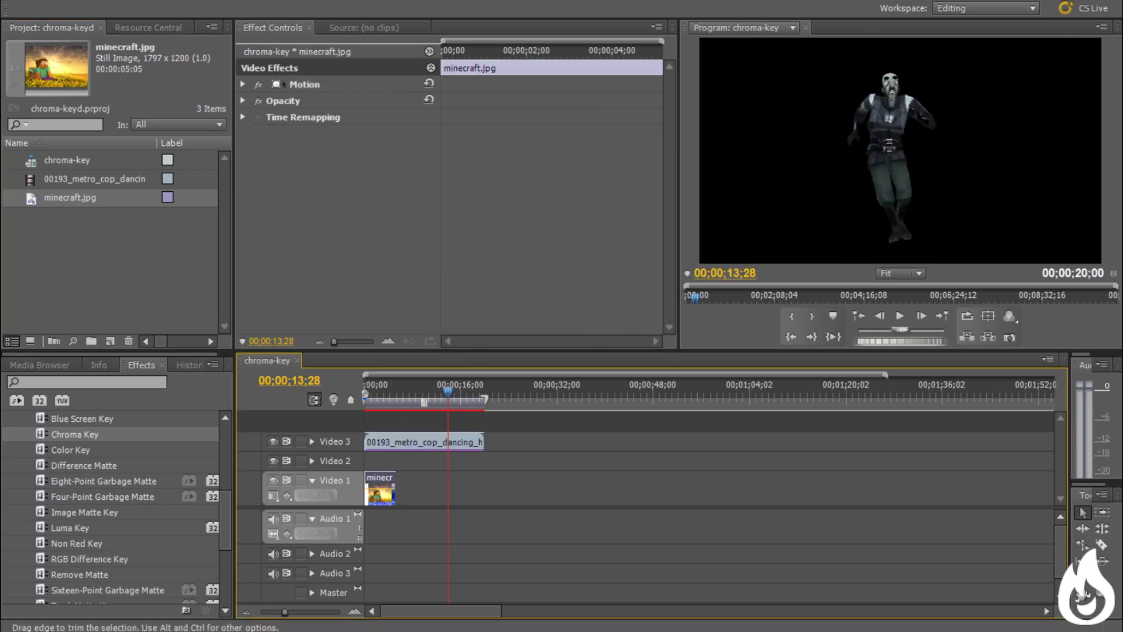
left_click_drag(395, 494, 483, 494)
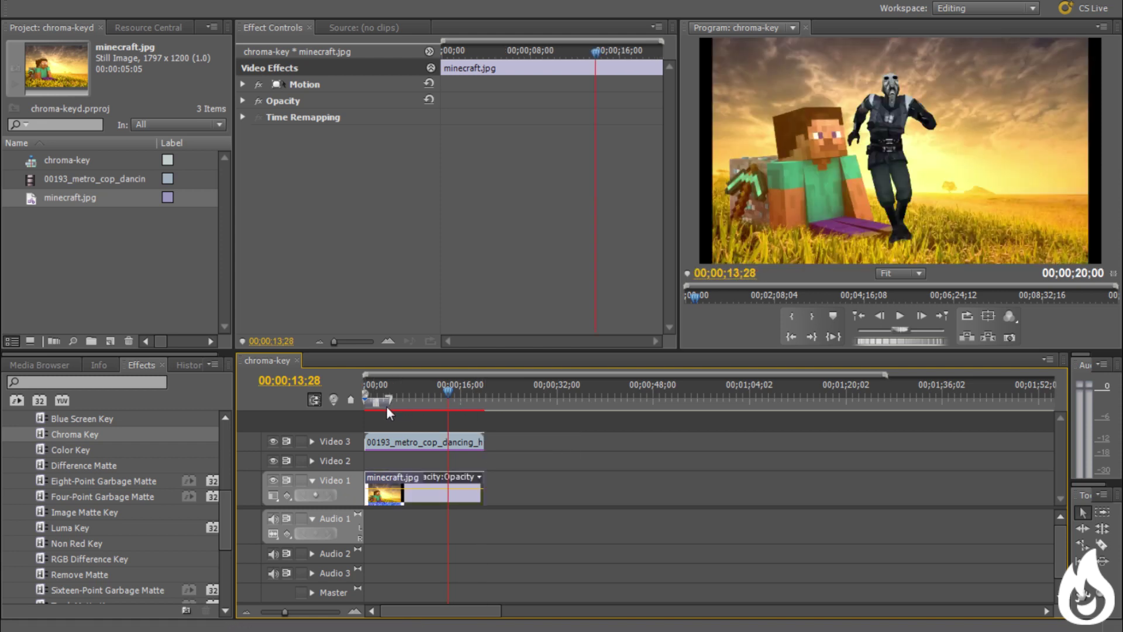
left_click(906, 125)
left_click(906, 125)
Shrink the dancing cop, move it to the right, and play the sequence from the start
left_click_drag(880, 141, 961, 140)
left_click_drag(749, 142, 802, 141)
left_click_drag(826, 247, 815, 262)
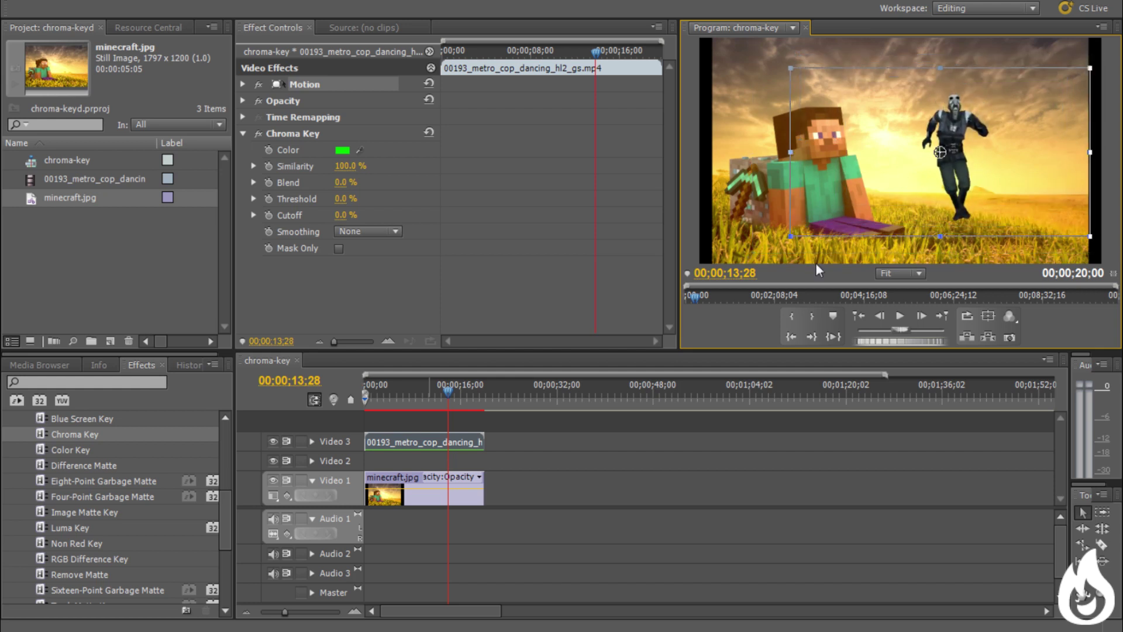
left_click(348, 404)
key("Home")
left_click(899, 316)
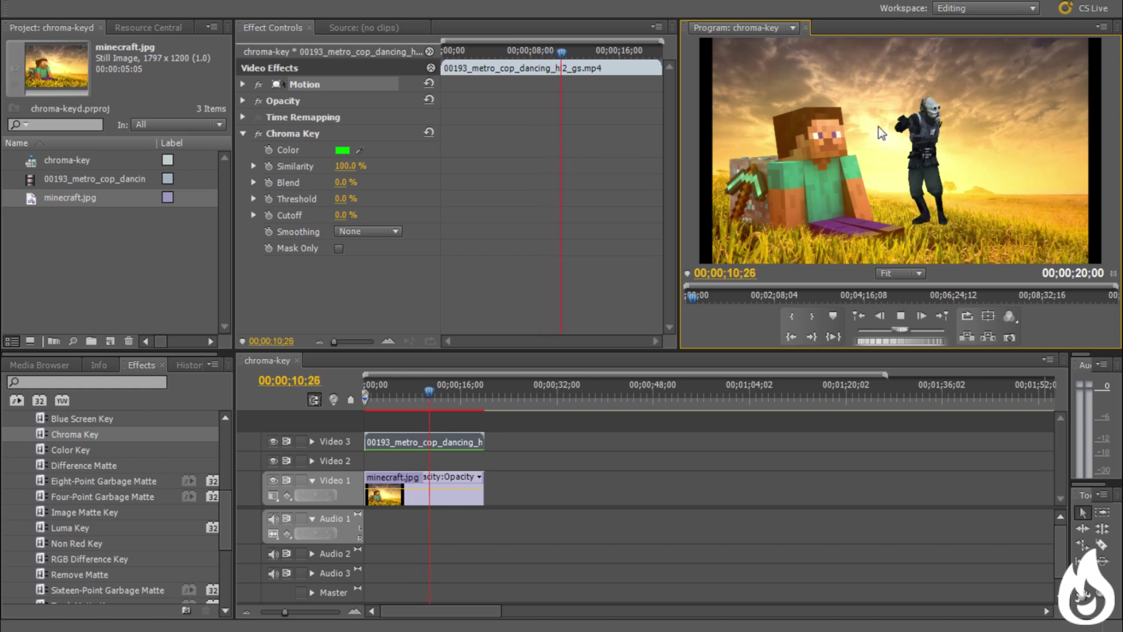
left_click(901, 317)
Copy the cop clip and place the duplicate right after the first on Video 3
left_click(420, 437)
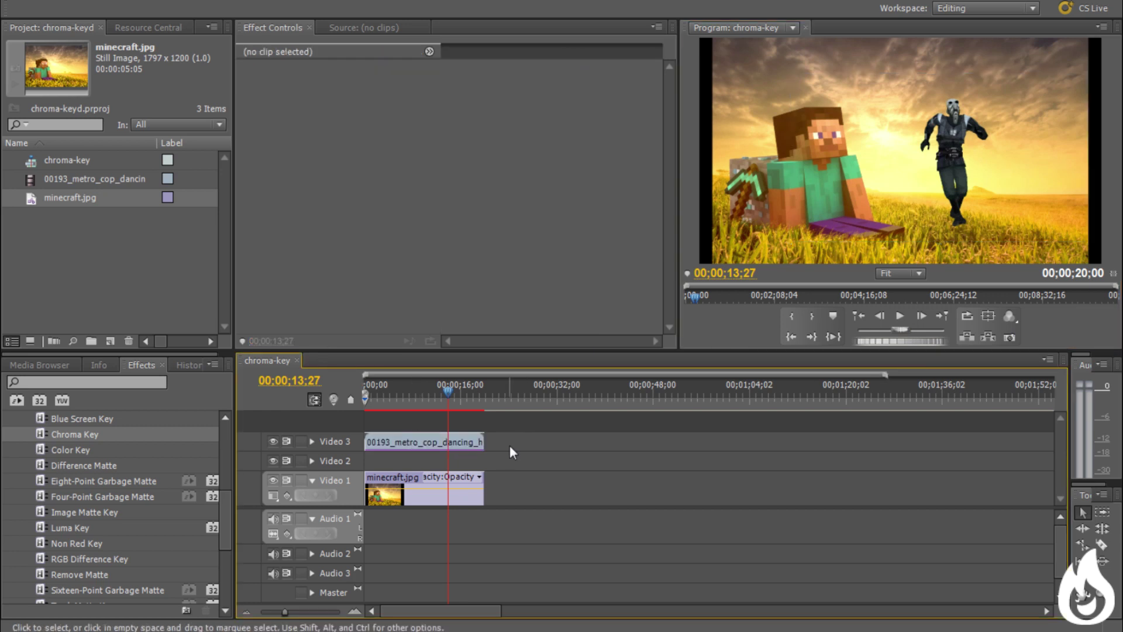
left_click(420, 444)
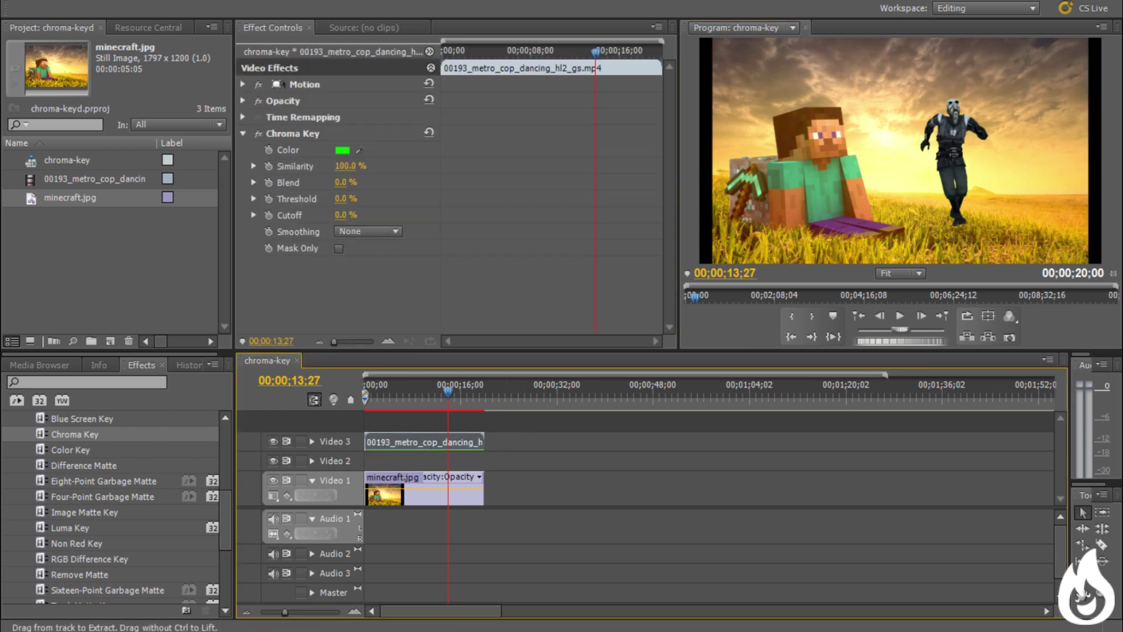
key("ctrl+c")
key("ctrl+v")
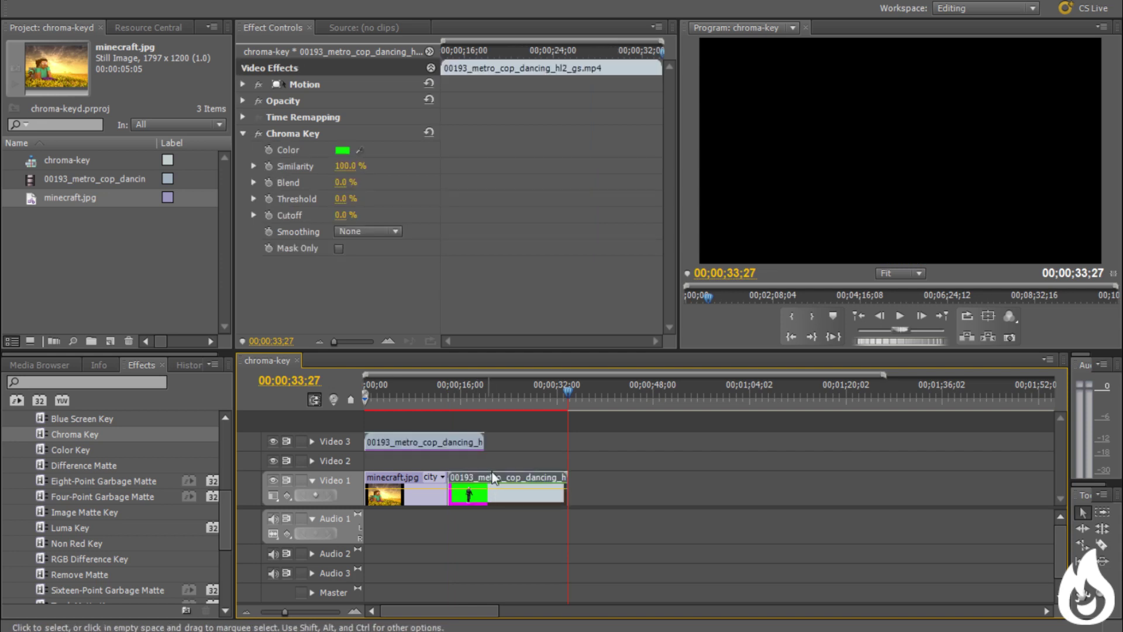
left_click_drag(494, 478, 530, 442)
Import the farcry3 gameplay video into the Project panel
left_click(433, 491)
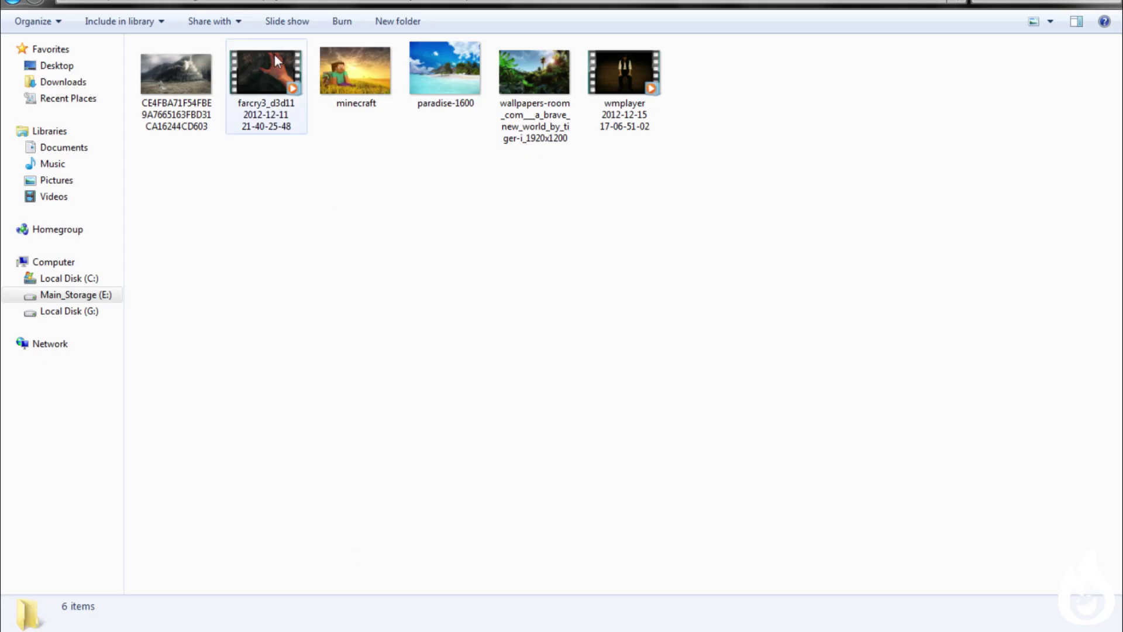
left_click(274, 54)
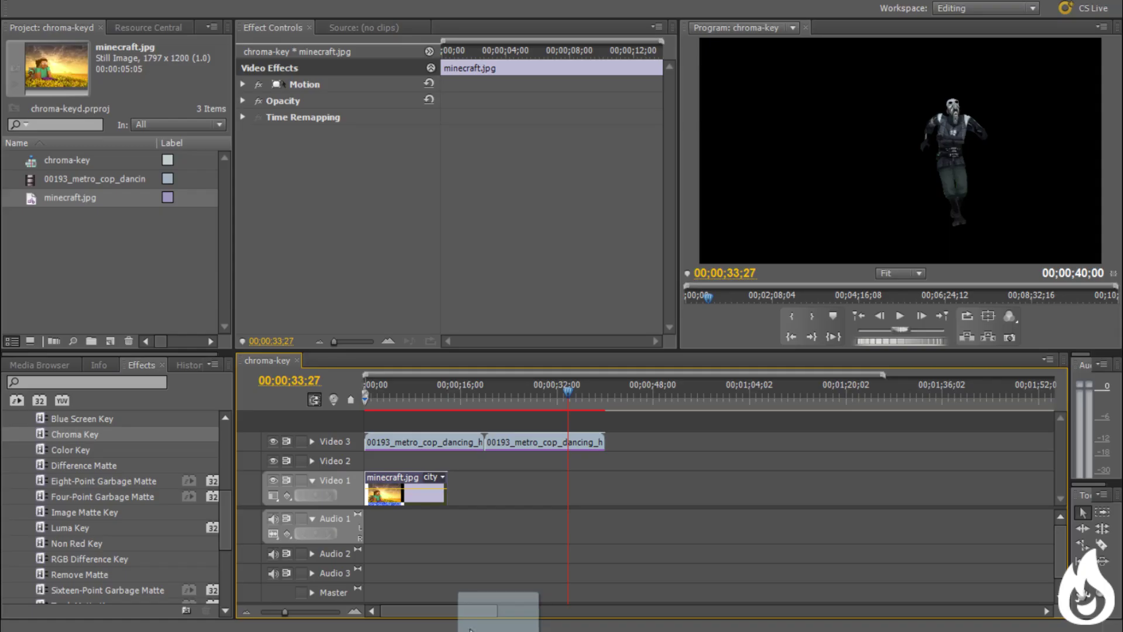
left_click_drag(94, 328, 79, 295)
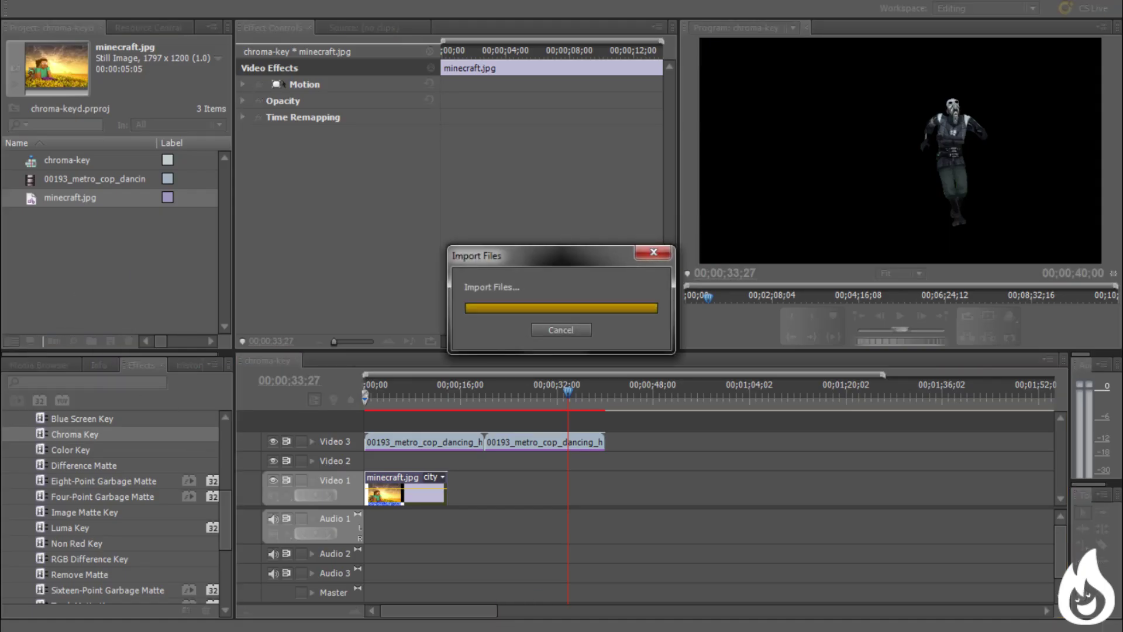
Place the farcry3 clip on Video 1 after minecraft.jpg and apply Scale to Frame Size
left_click_drag(95, 216, 462, 489)
left_click_drag(585, 392, 447, 410)
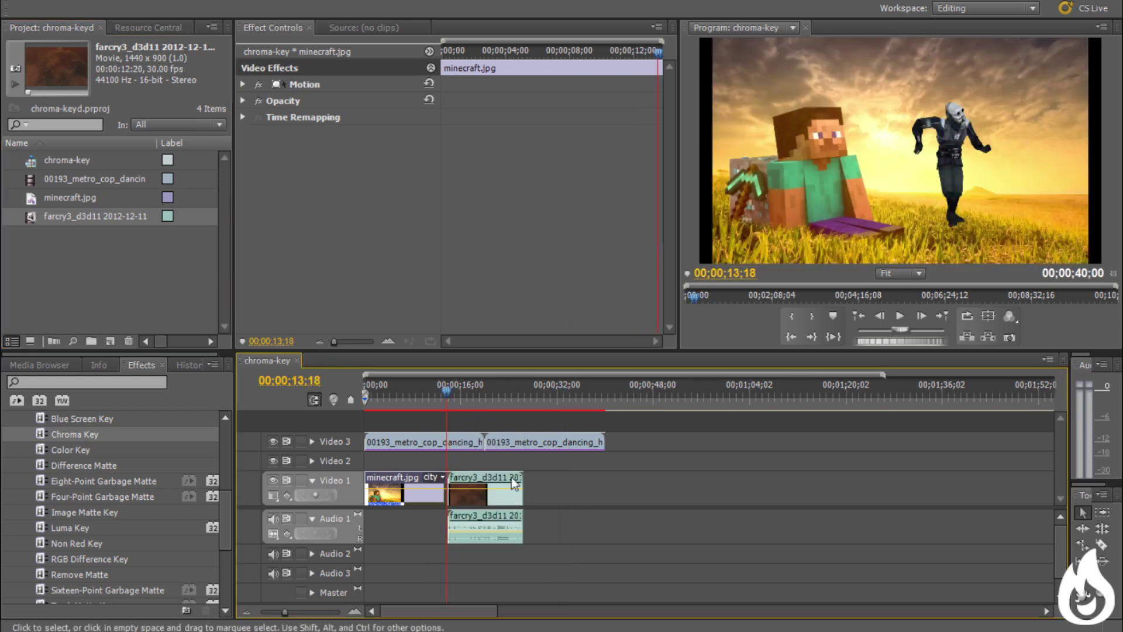
left_click(490, 493)
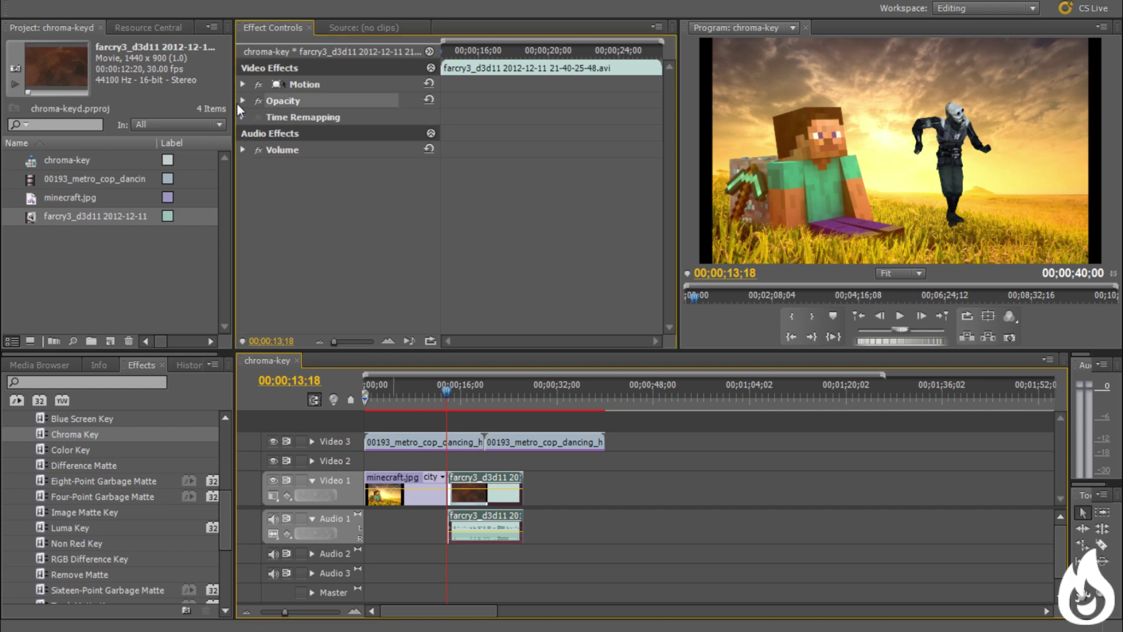
right_click(497, 479)
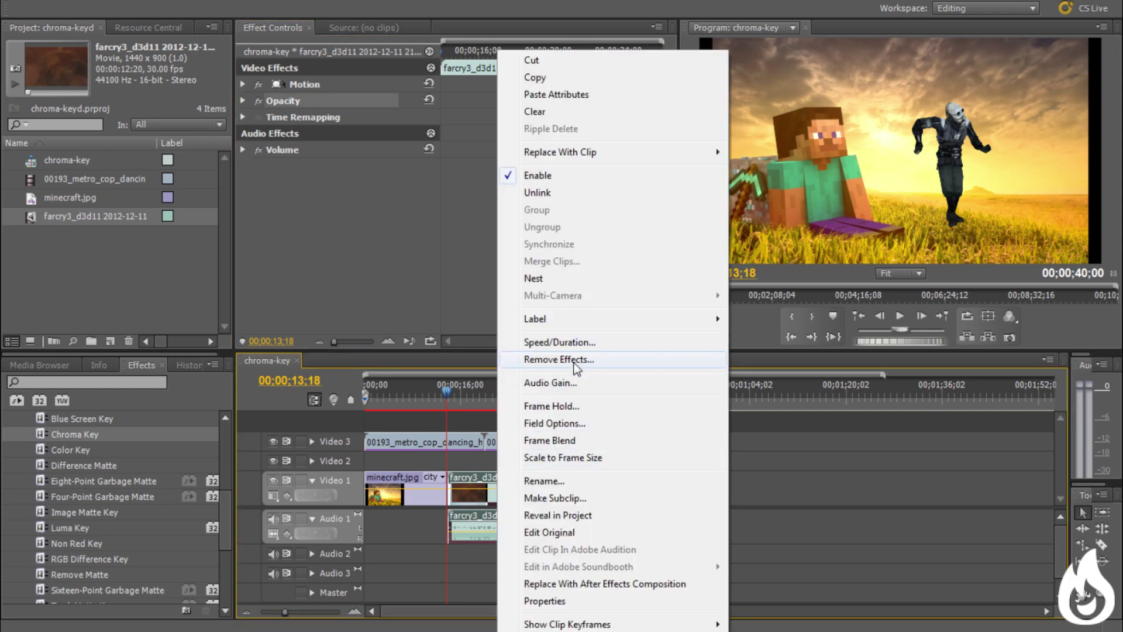
left_click(563, 461)
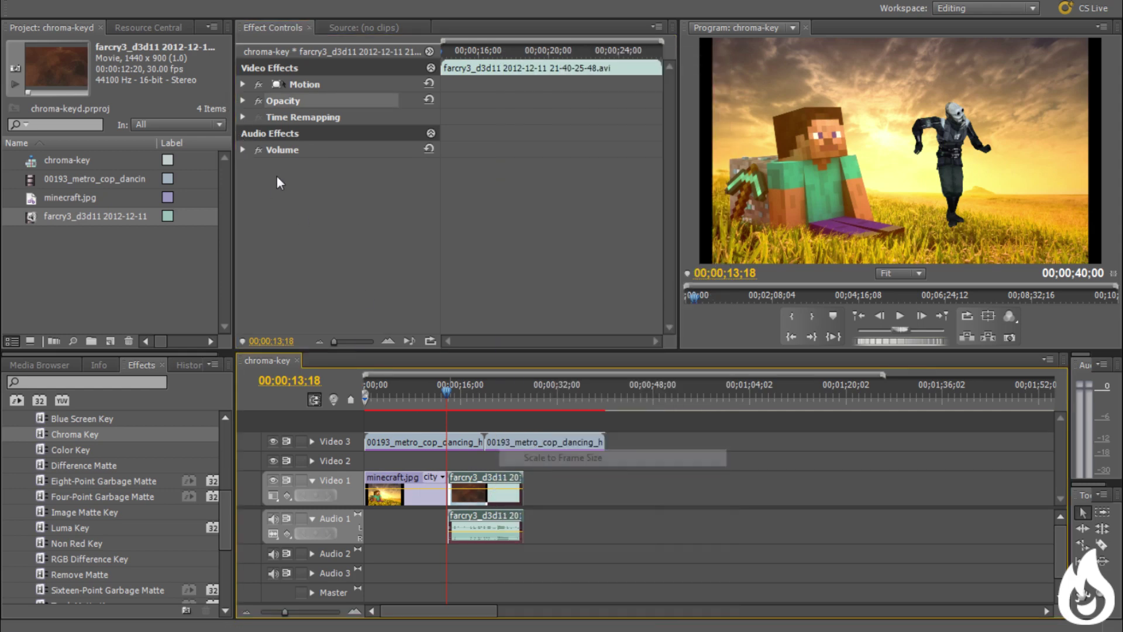
Set the farcry3 clip's Motion Scale to 111 and preview the sequence
left_click(242, 100)
left_click(239, 100)
left_click(242, 85)
left_click(348, 117)
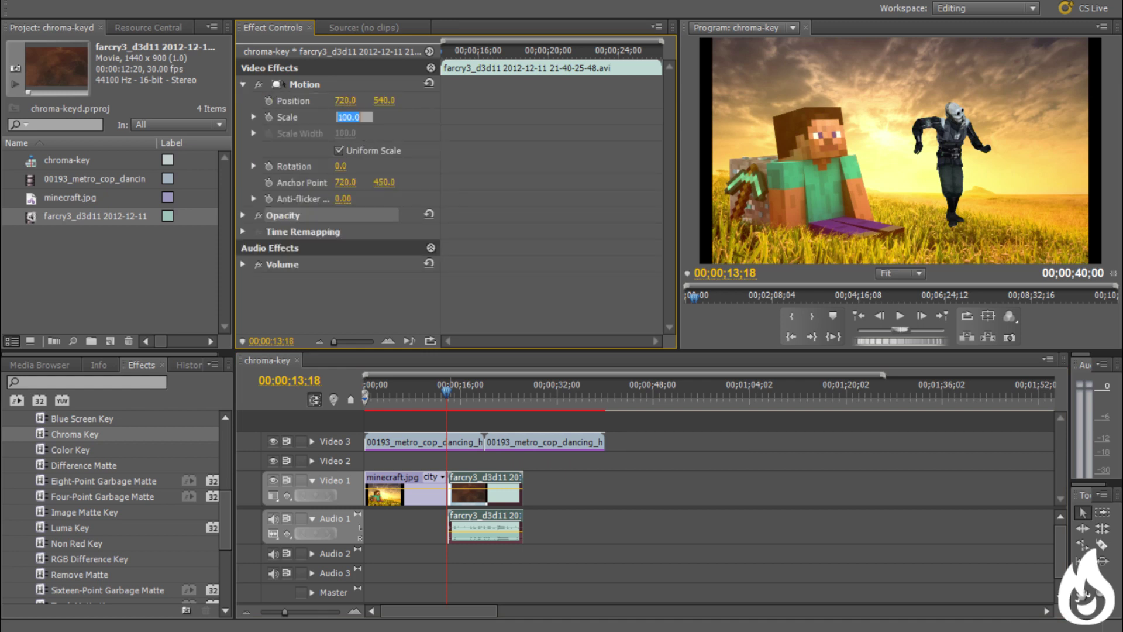
type("111")
key("Return")
left_click(899, 316)
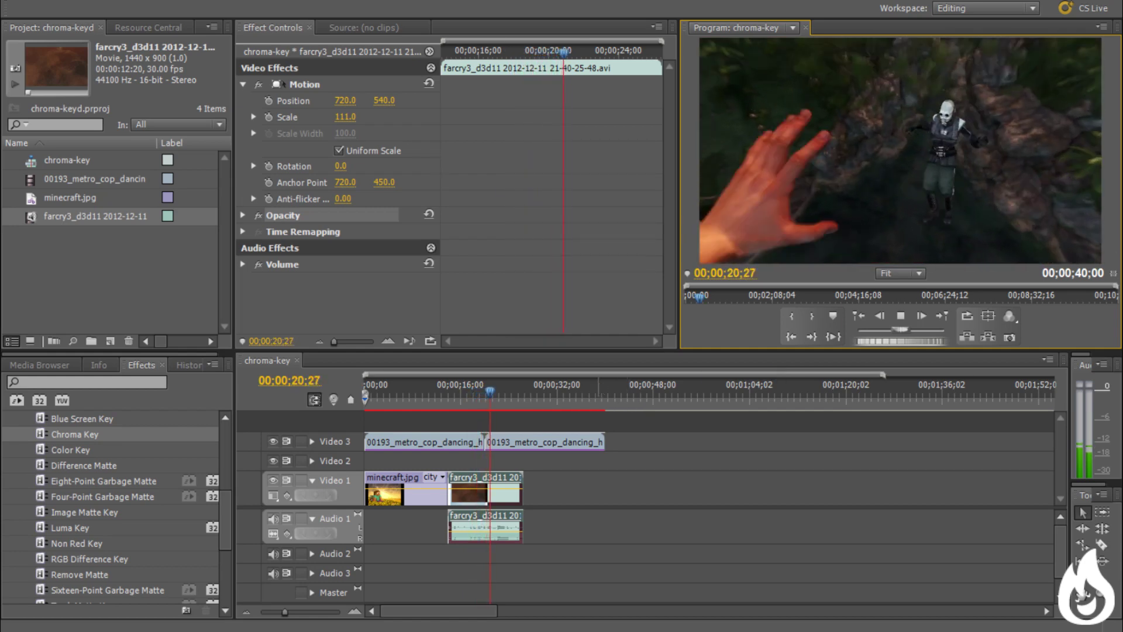
Stop the preview at 00;00;22;17 after the dancing cop over Far Cry 3 footage plays
left_click(900, 315)
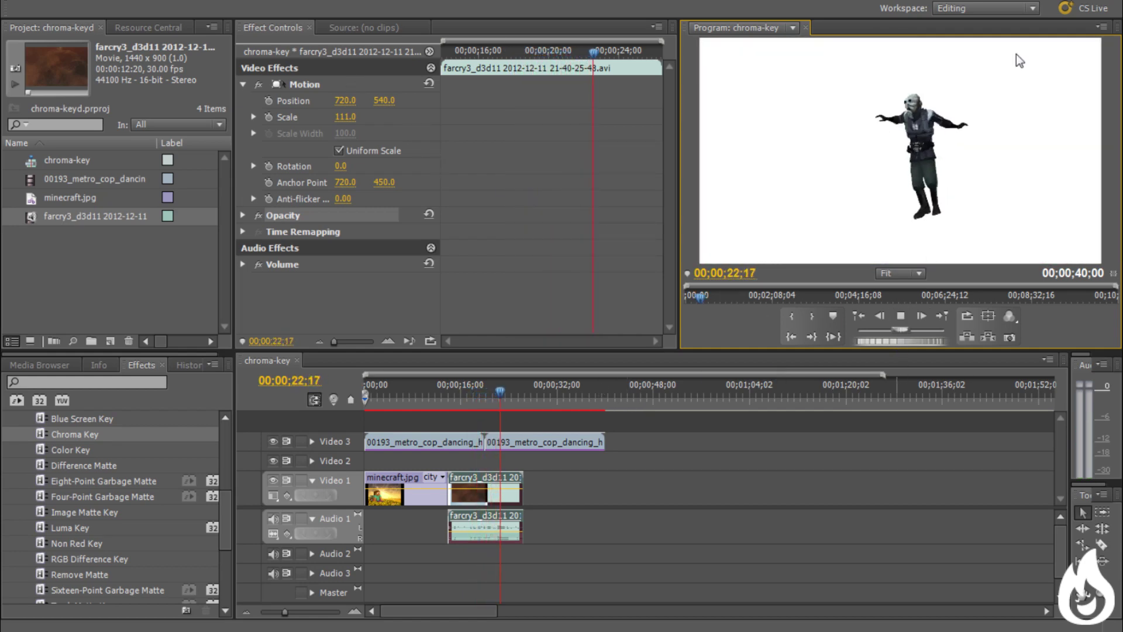